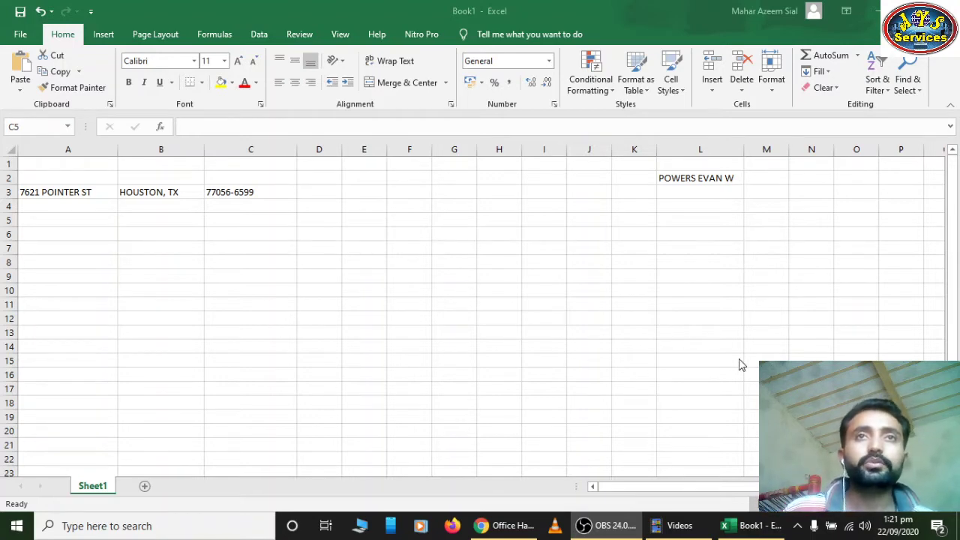
Collapse column K and widen column L, which holds the owner's name
click(700, 183)
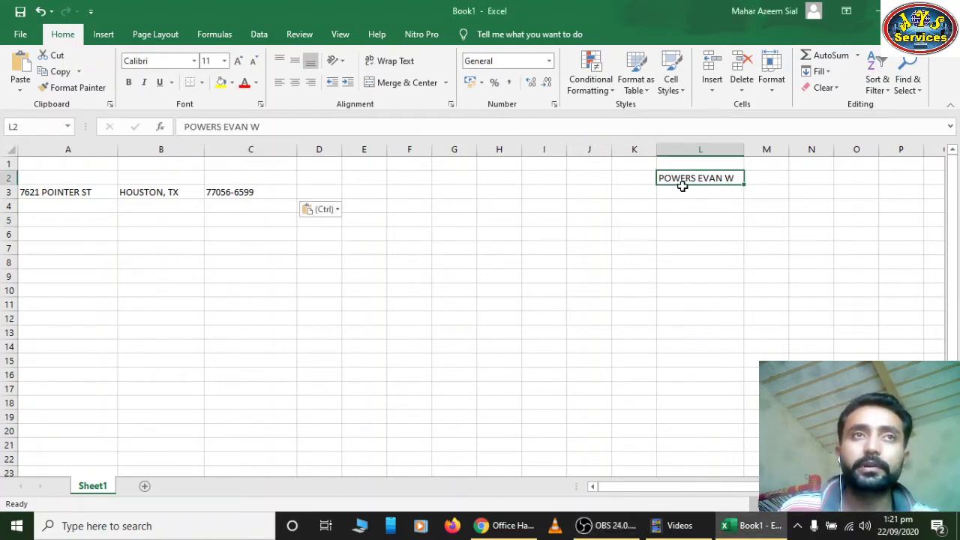
key(ctrl)
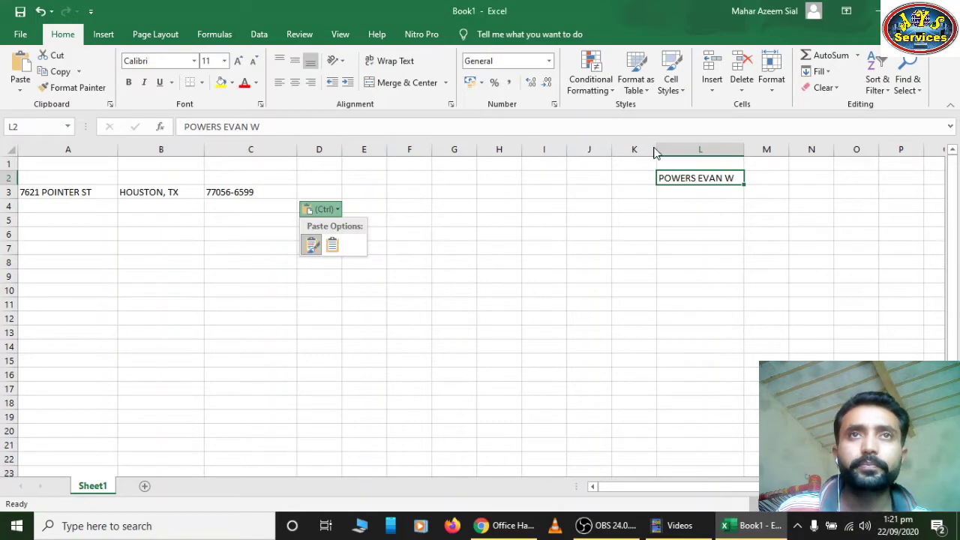
key(Escape)
drag(656, 150, 590, 157)
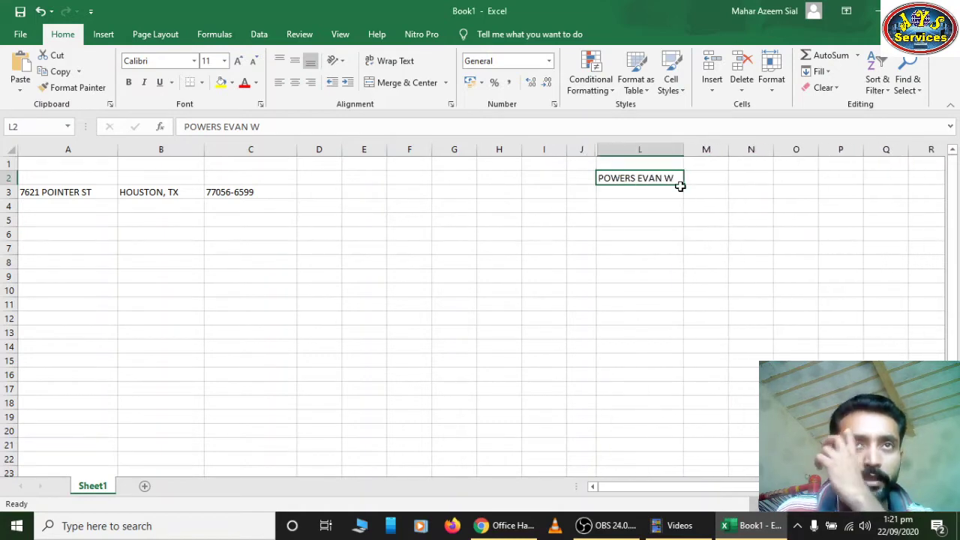
drag(680, 150, 727, 155)
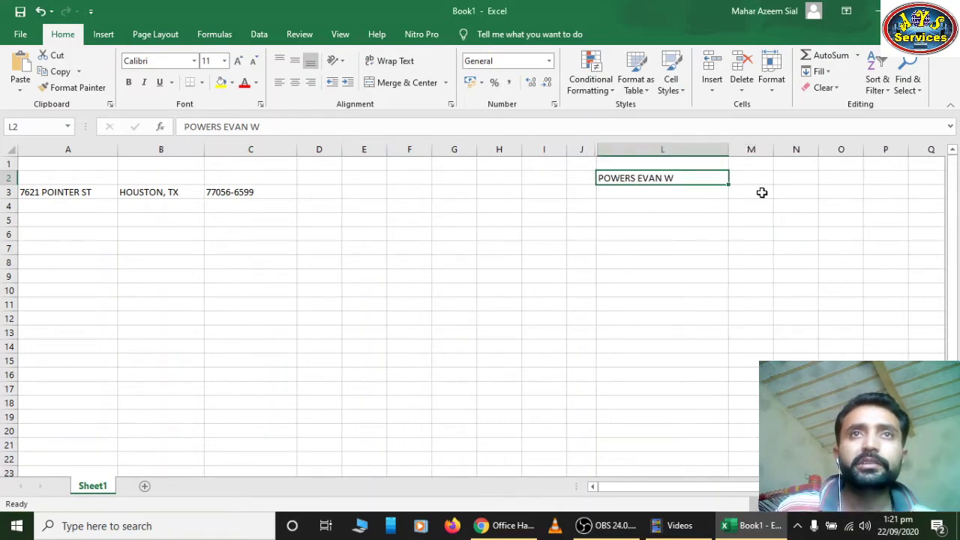
Enter the name-order note "1st middle last name" in cell L4
click(690, 196)
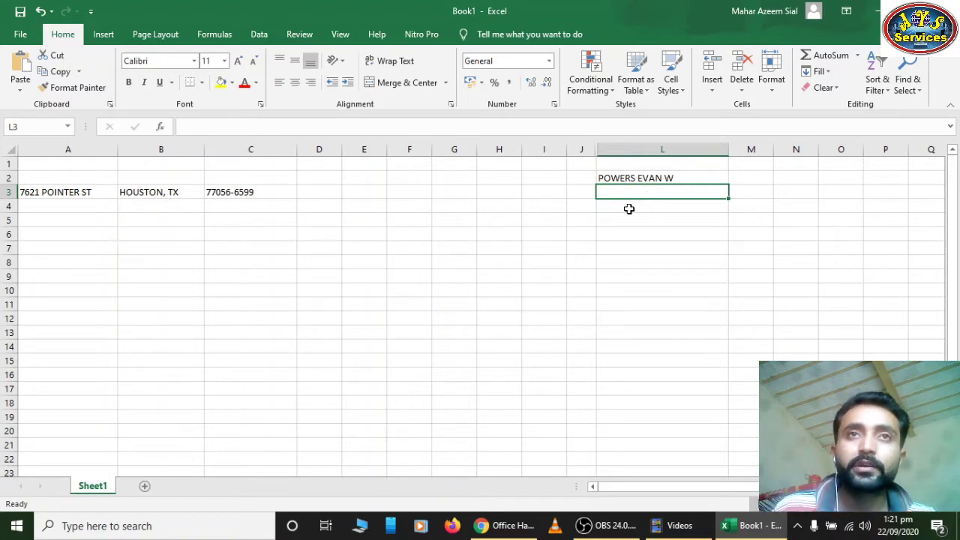
click(629, 208)
text(1st )
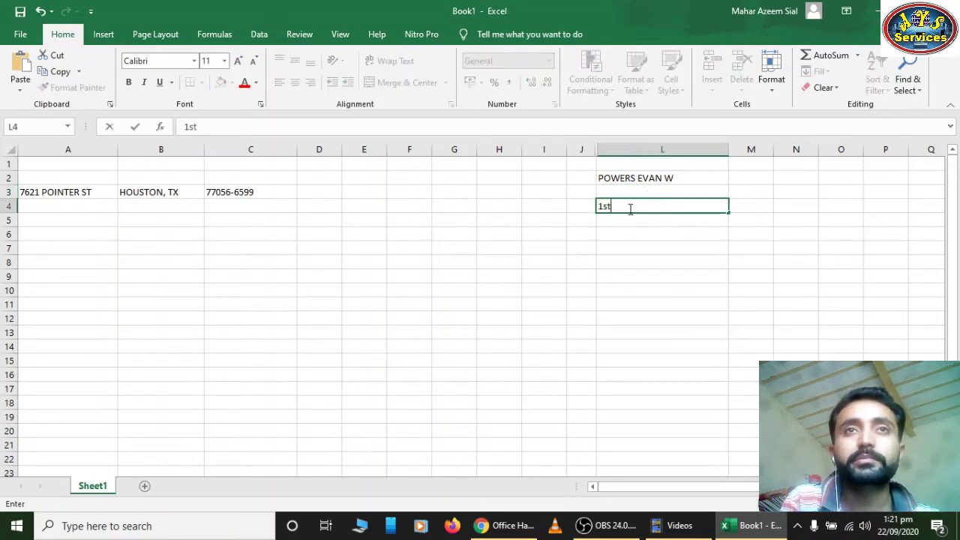
text( mi)
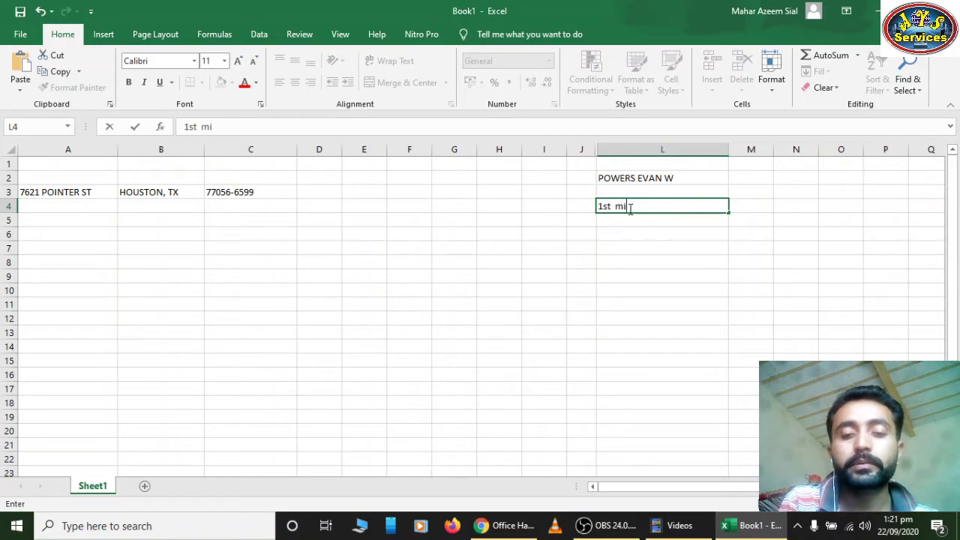
text(ddle na)
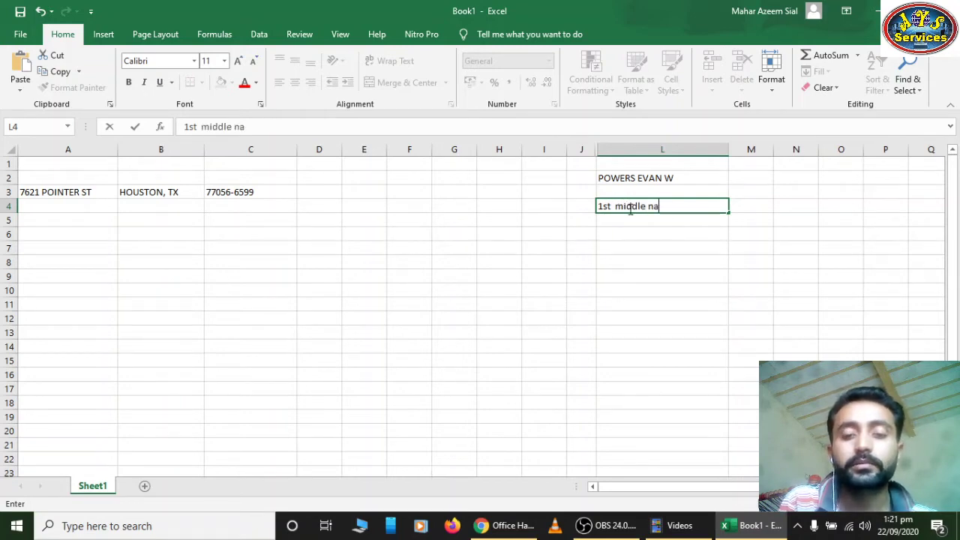
key(BackSpace)
key(BackSpace)
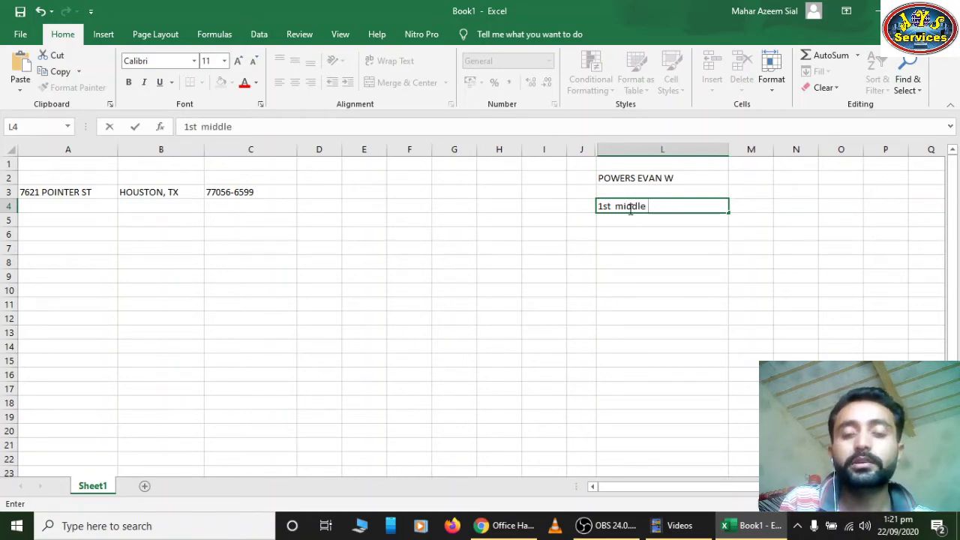
text(last name)
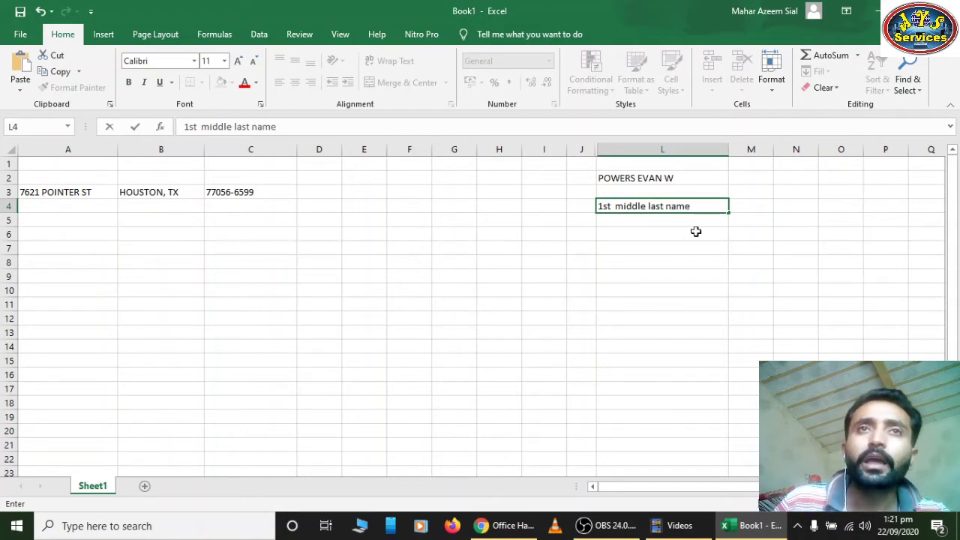
click(686, 181)
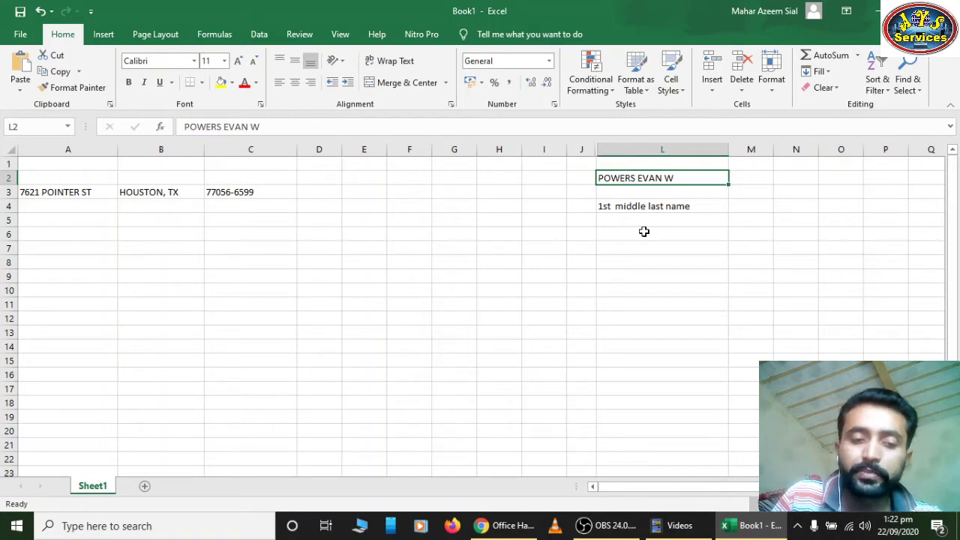
Examine the parts of the owner's name in cell L2, highlighting the trailing initial and the first name with it
double_click(682, 178)
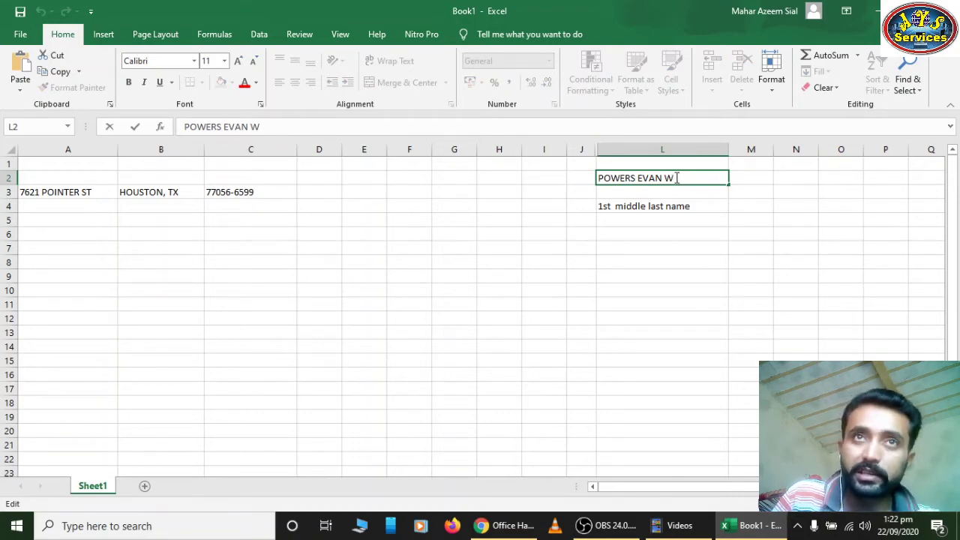
double_click(678, 178)
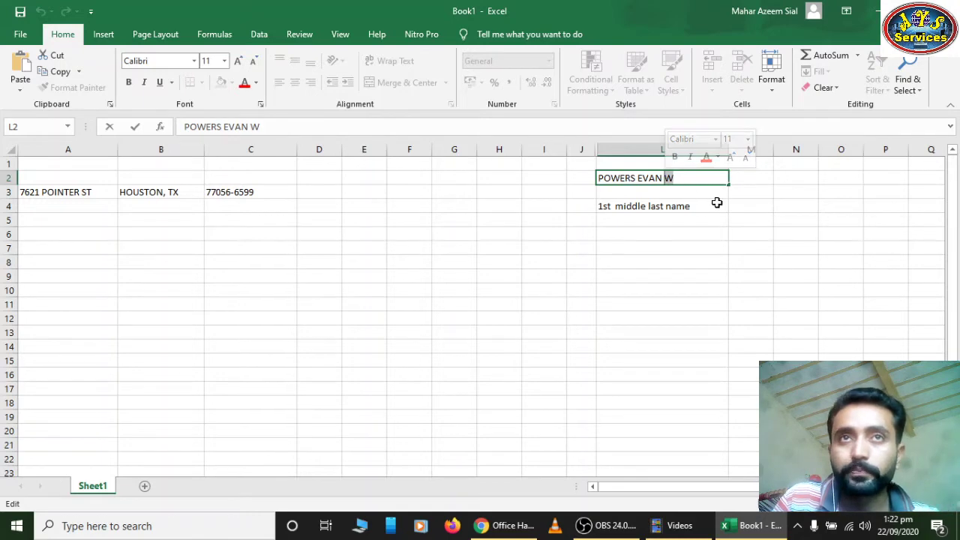
click(691, 178)
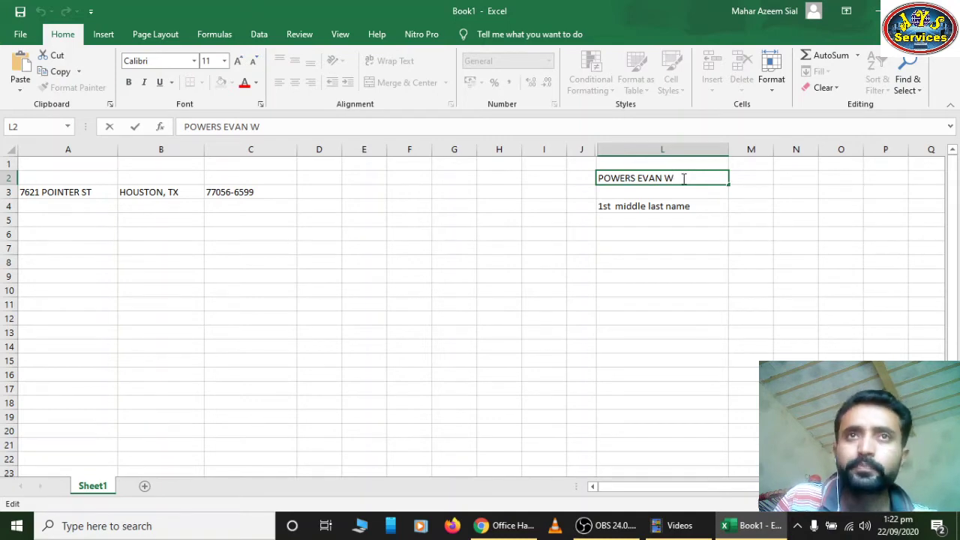
drag(672, 178, 664, 178)
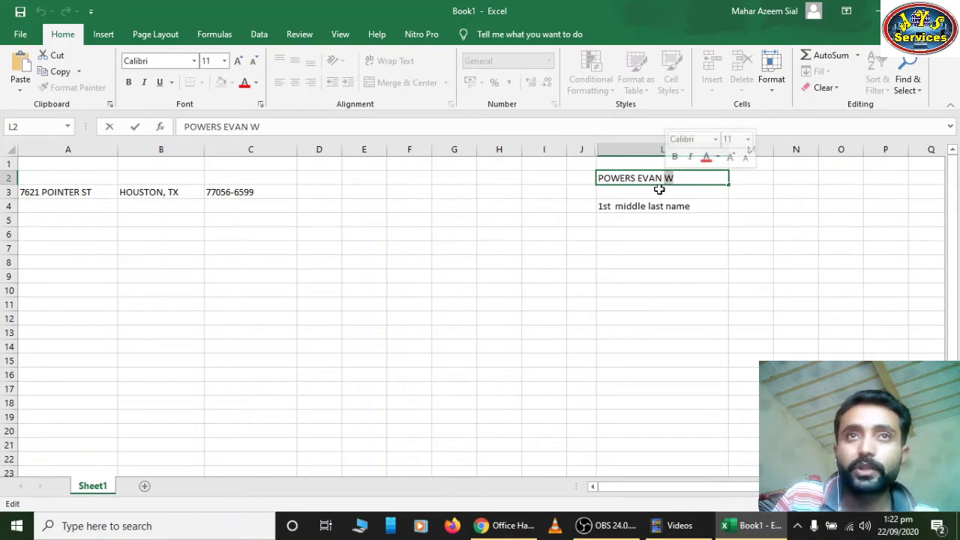
drag(598, 178, 664, 178)
click(683, 180)
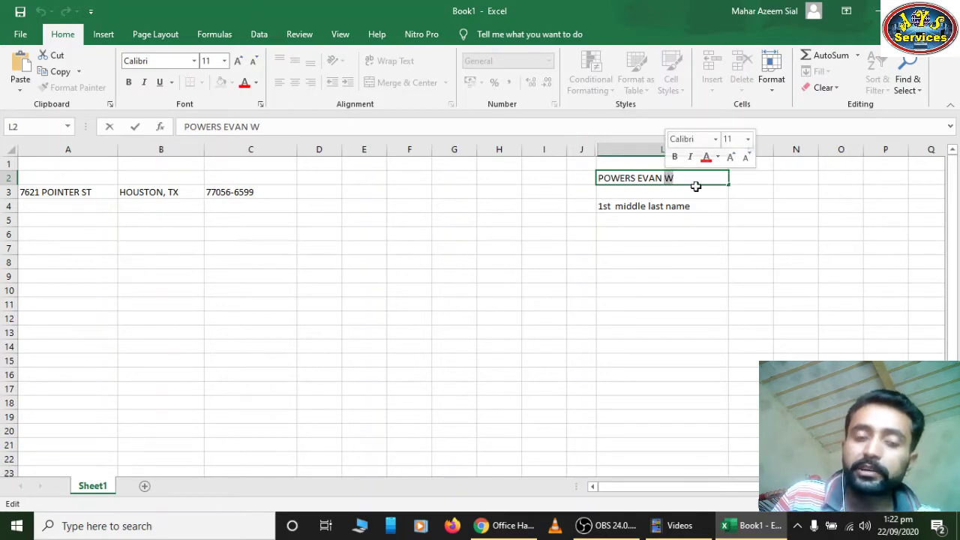
click(701, 192)
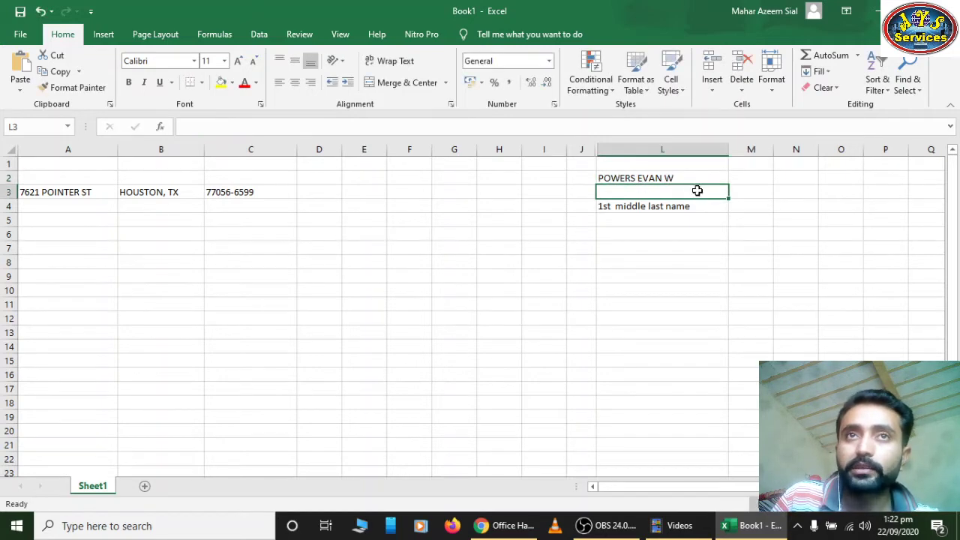
double_click(678, 178)
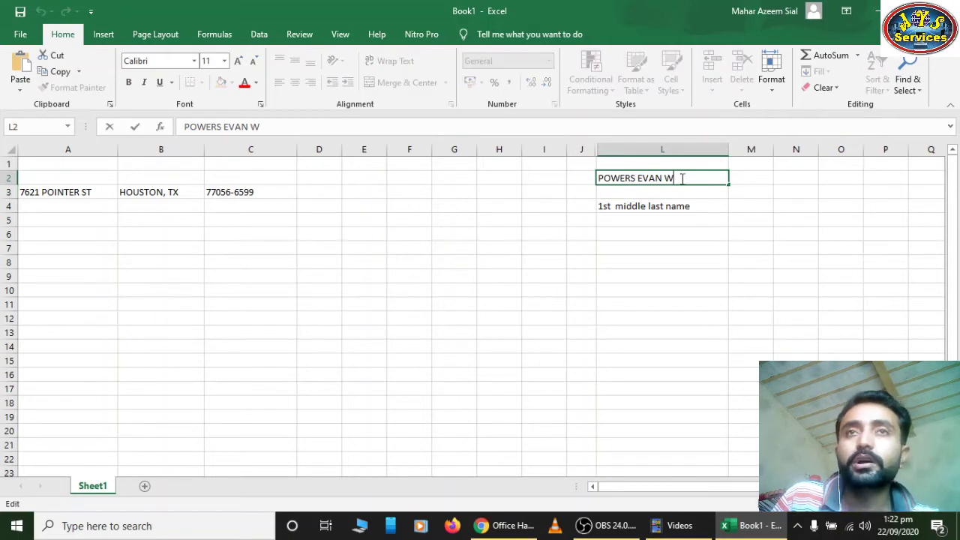
mouse_move(664, 178)
mouse_down()
mouse_move(674, 178)
mouse_move(639, 178)
mouse_move(653, 186)
mouse_up()
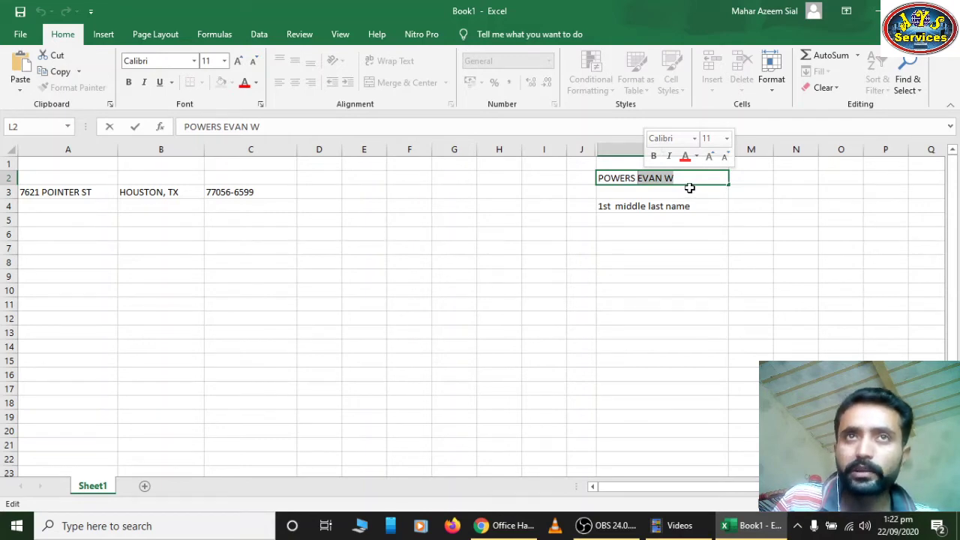
click(676, 178)
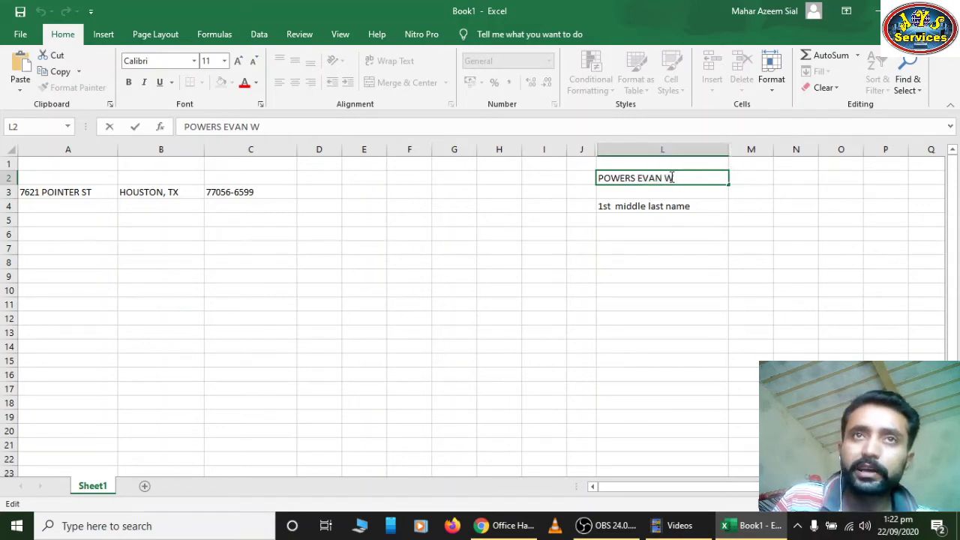
drag(673, 178, 636, 179)
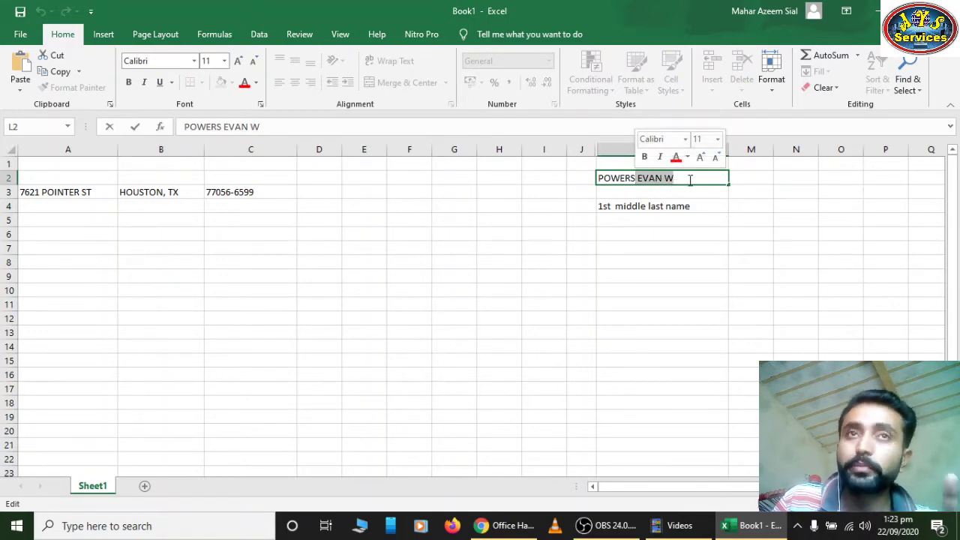
click(688, 180)
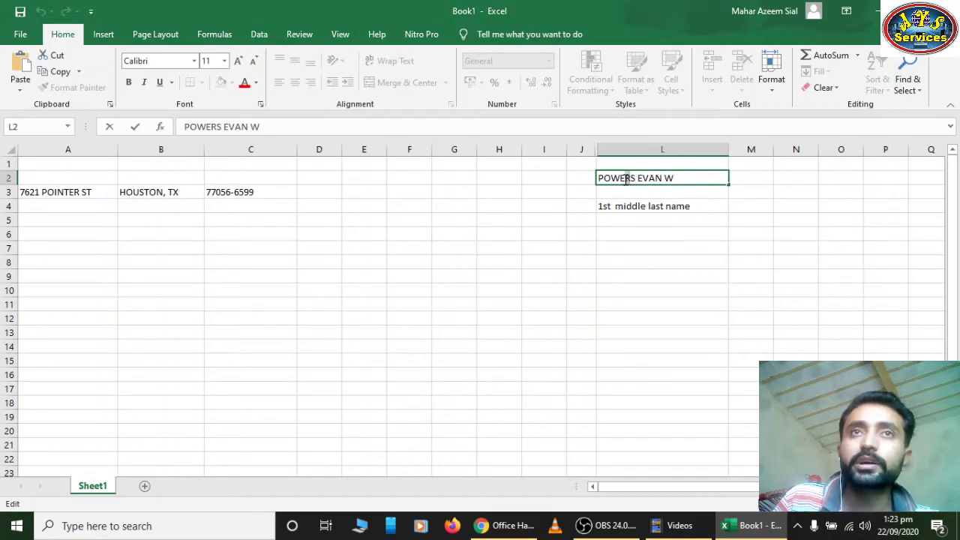
Move the surname in cell L2 to the end, following the first name and the middle initial
drag(625, 178, 598, 179)
key(ctrl+c)
click(681, 181)
key(BackSpace)
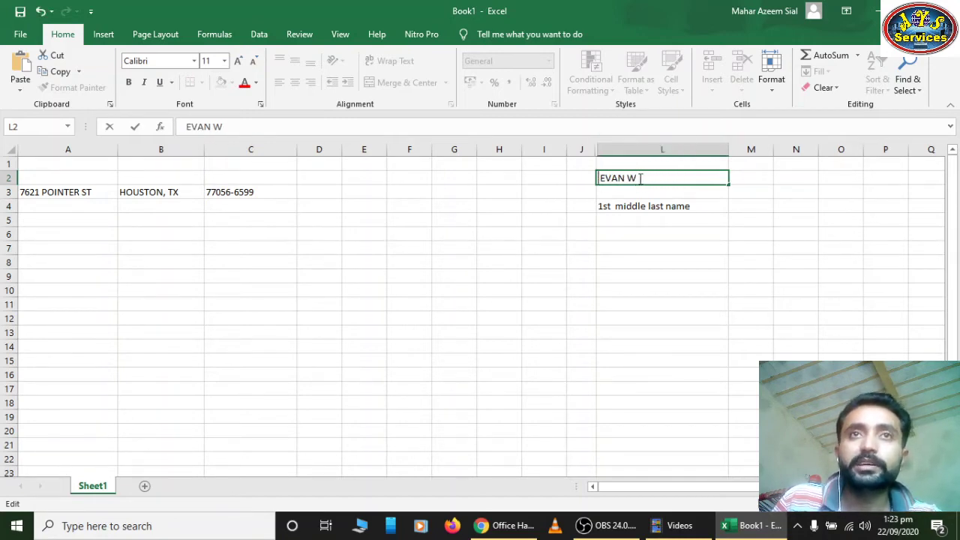
key(ctrl+v)
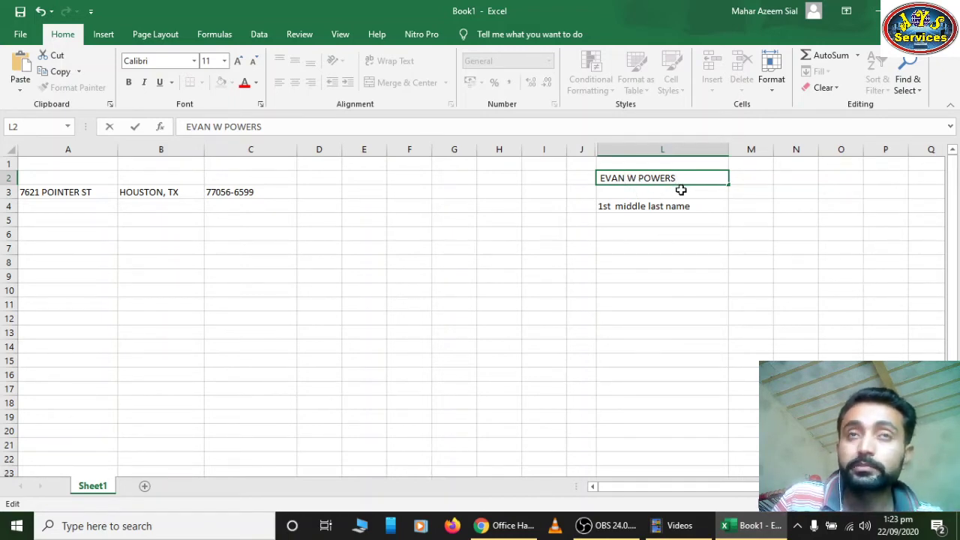
Move the single-letter initial in cell L2 from the middle of the name to its end
double_click(620, 178)
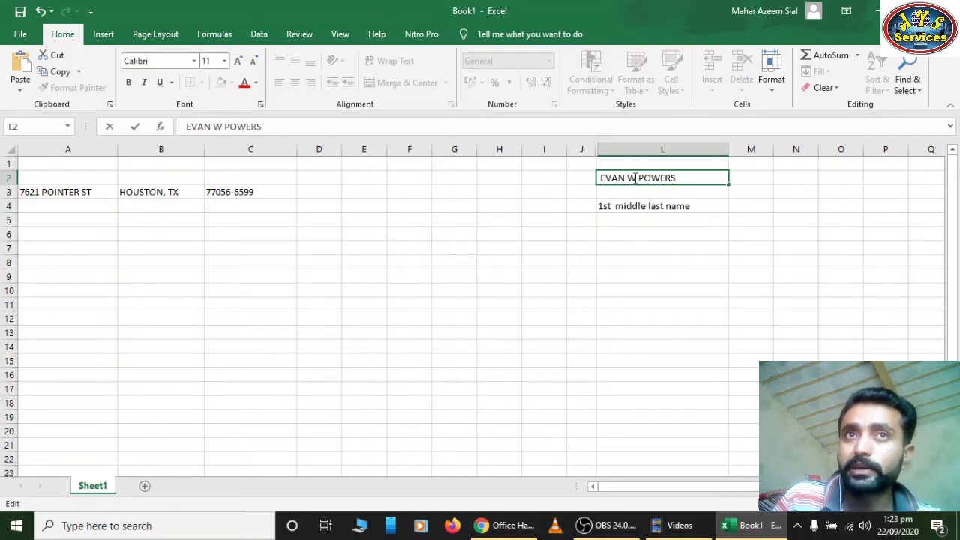
double_click(634, 177)
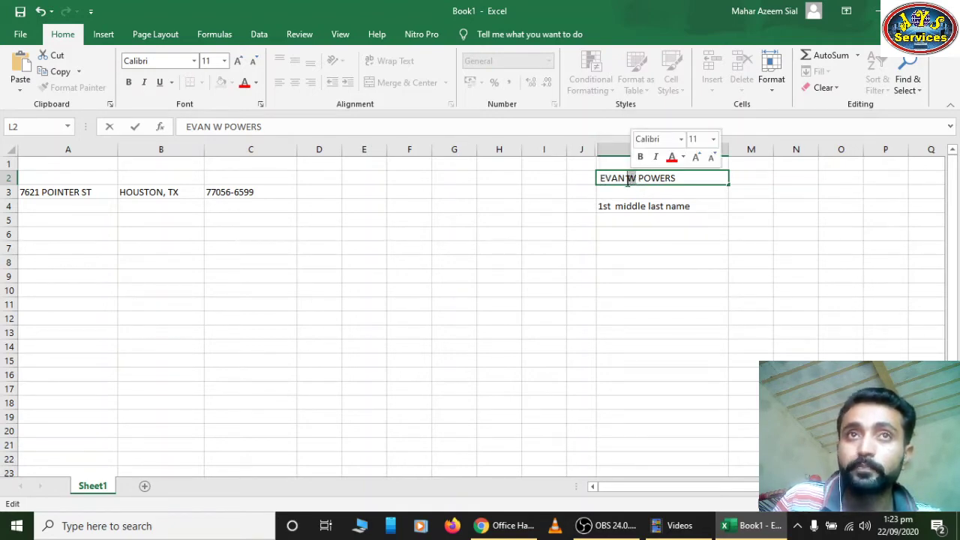
drag(628, 180, 601, 180)
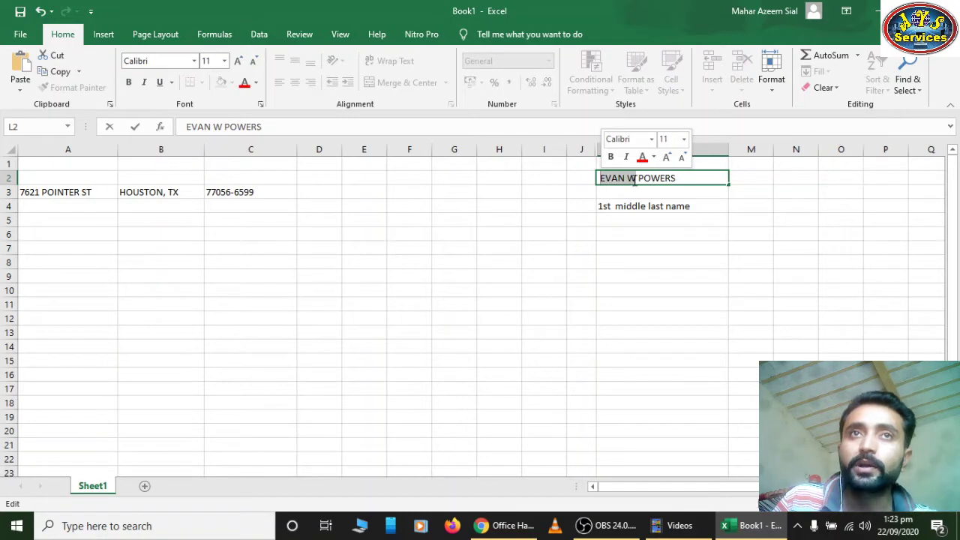
click(634, 180)
drag(636, 180, 628, 180)
key(ctrl+x)
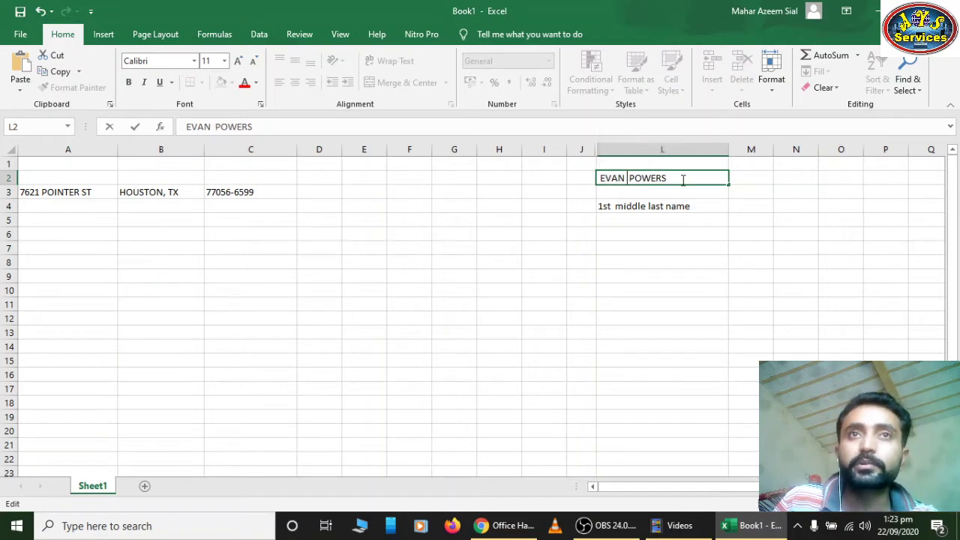
click(681, 180)
key(ctrl+v)
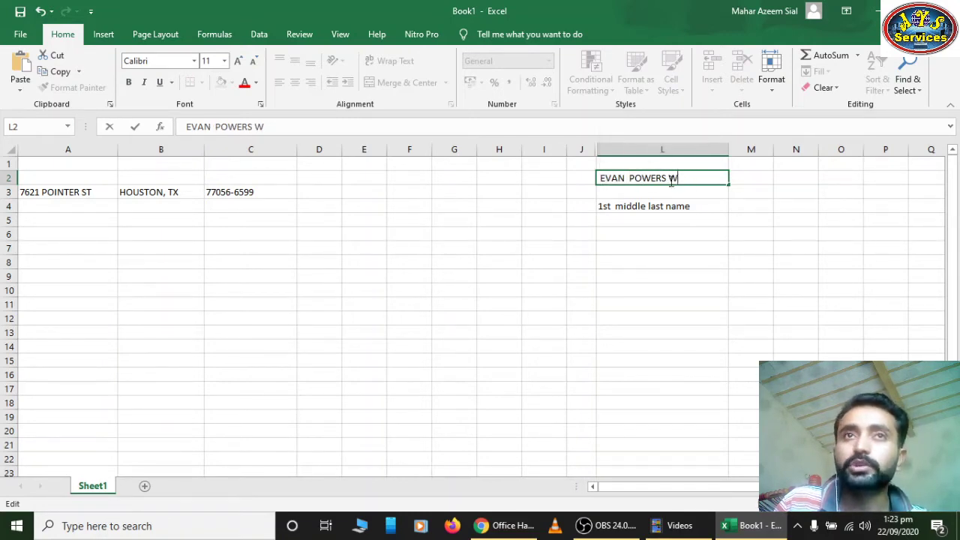
Move the surname in cell L2 back to the front, ahead of the first name and initial
drag(679, 180, 670, 180)
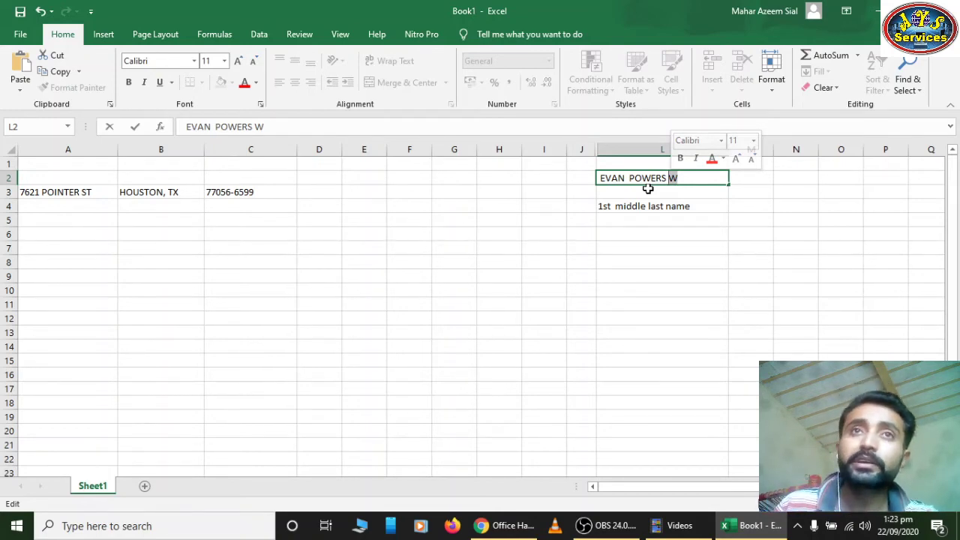
drag(668, 180, 628, 182)
key(BackSpace)
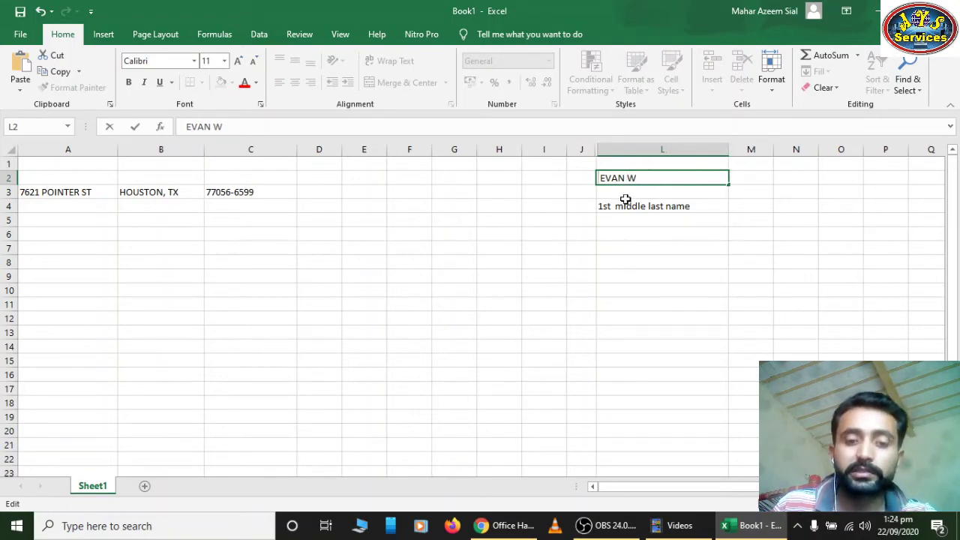
key(ctrl+v)
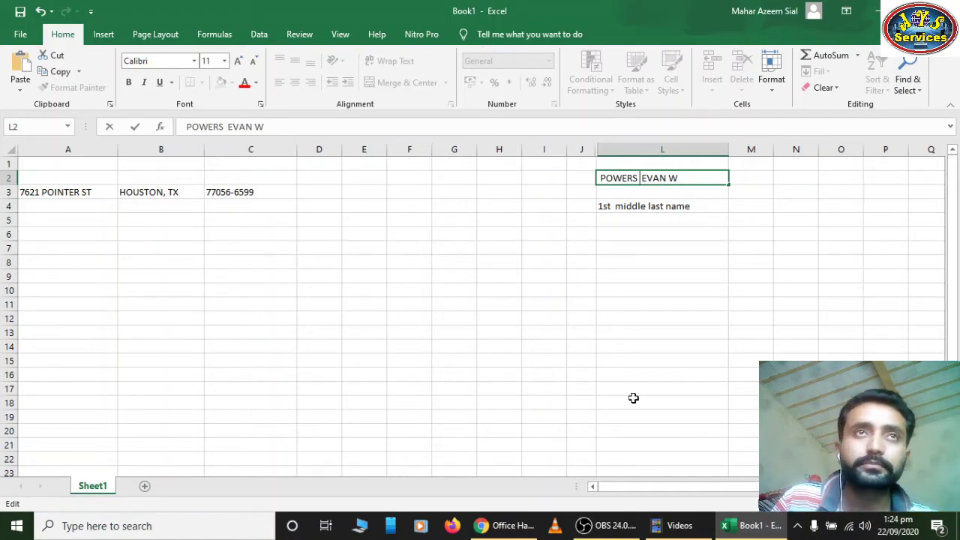
Switch to the Google Sheets property records file 6001 to 11000 and examine the entries in its Owner_Name column
click(531, 526)
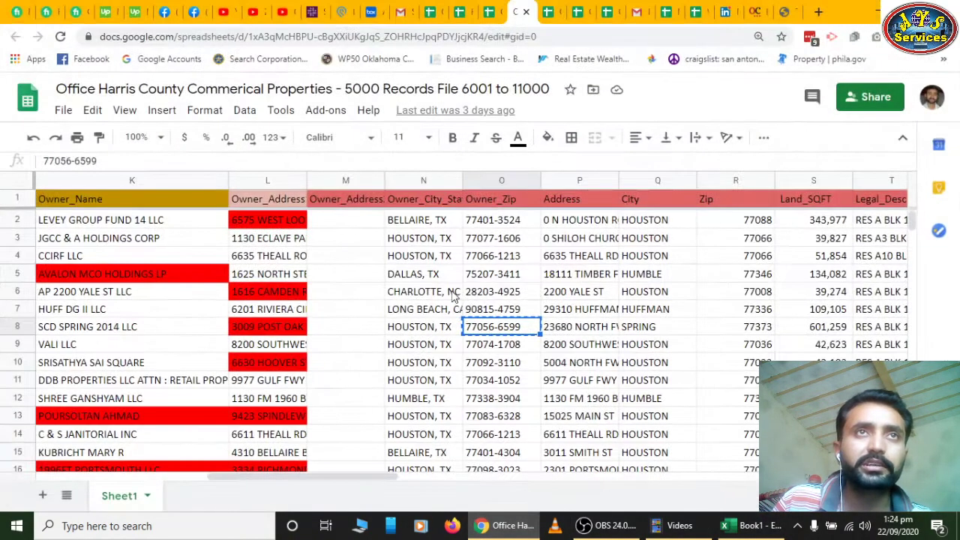
click(210, 327)
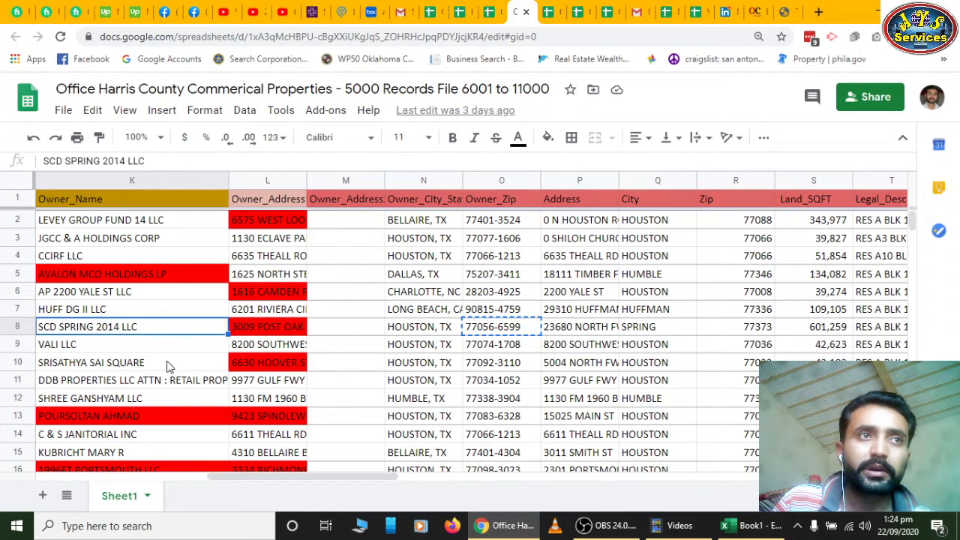
scroll(171, 363, down, 4)
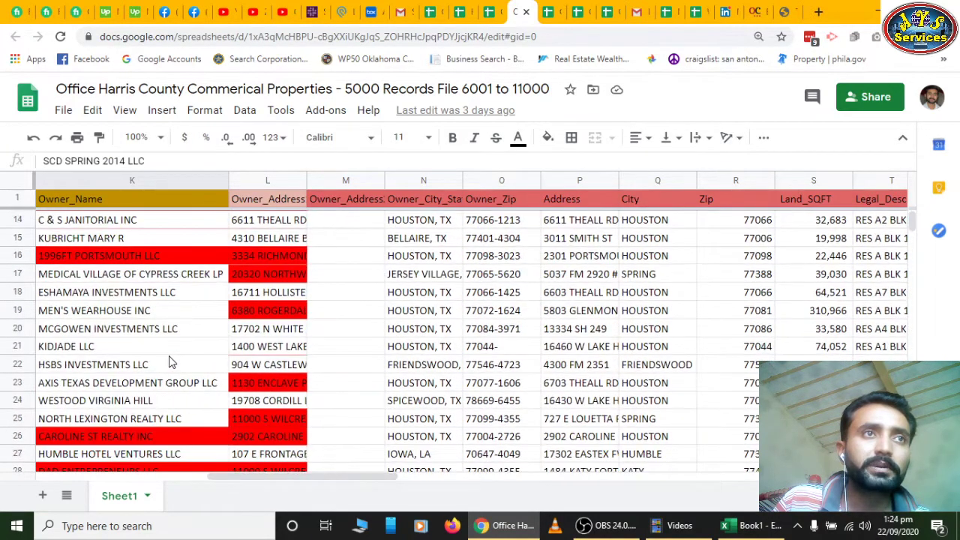
scroll(169, 357, down, 2)
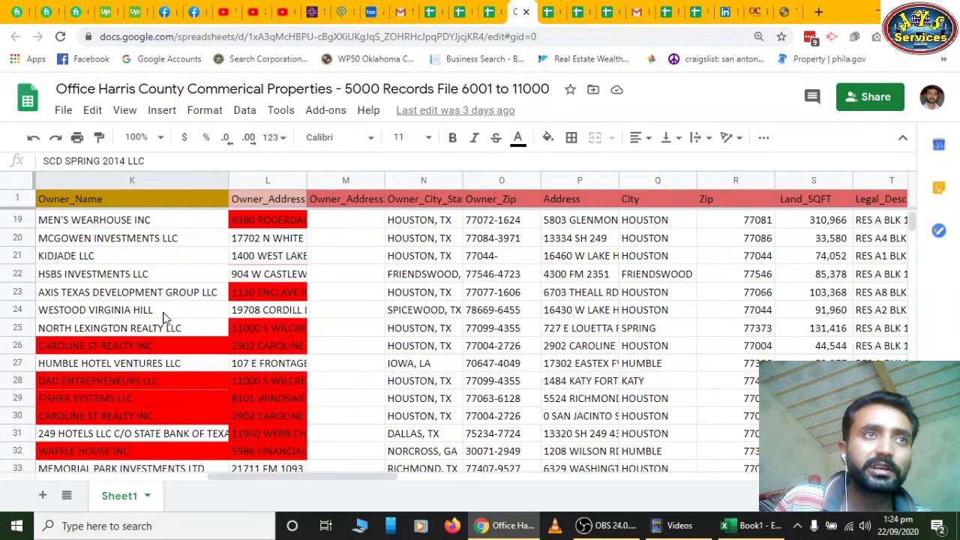
scroll(171, 316, down, 6)
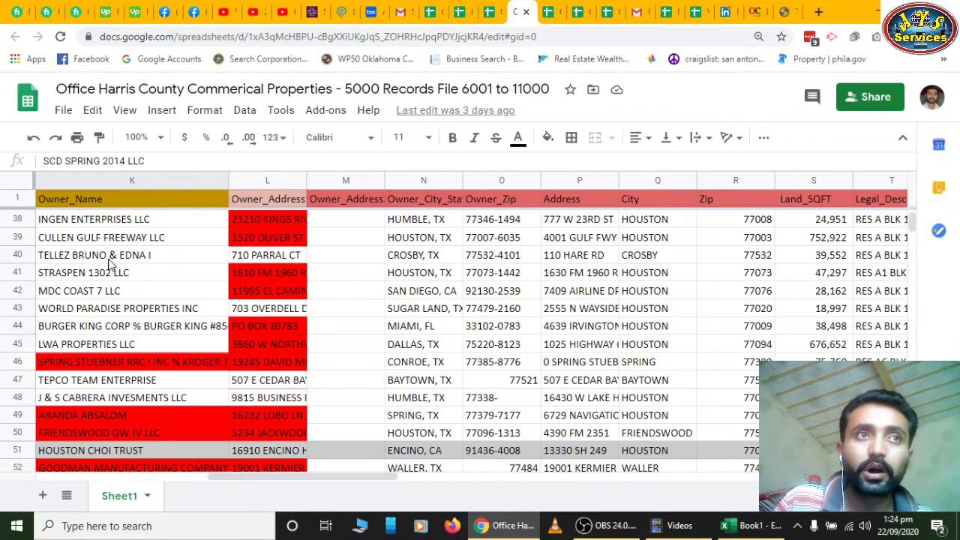
scroll(110, 264, down, 2)
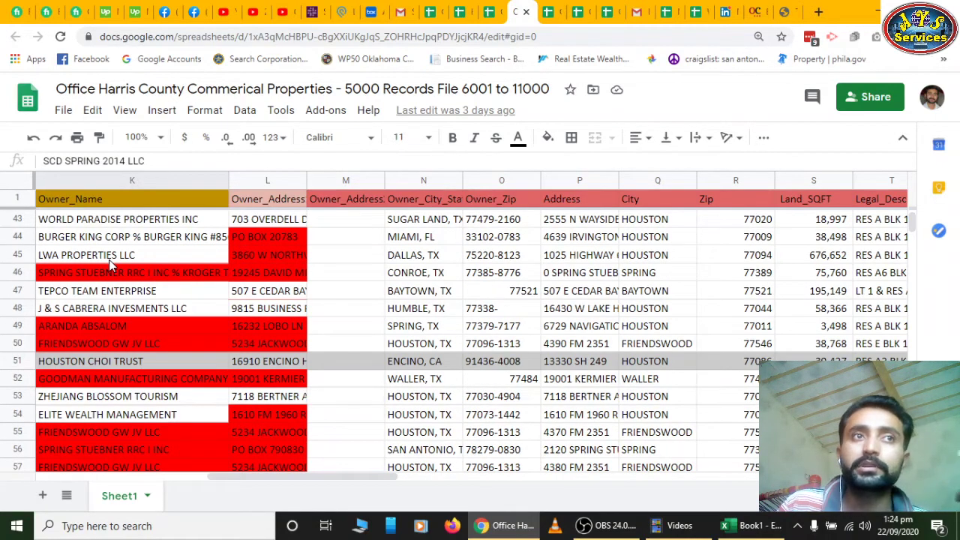
scroll(110, 264, down, 1)
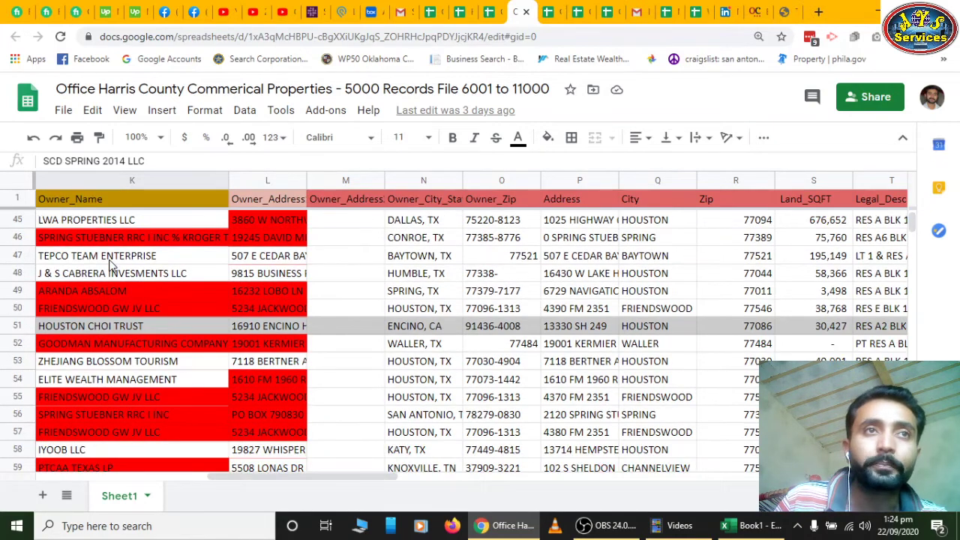
scroll(110, 264, down, 1)
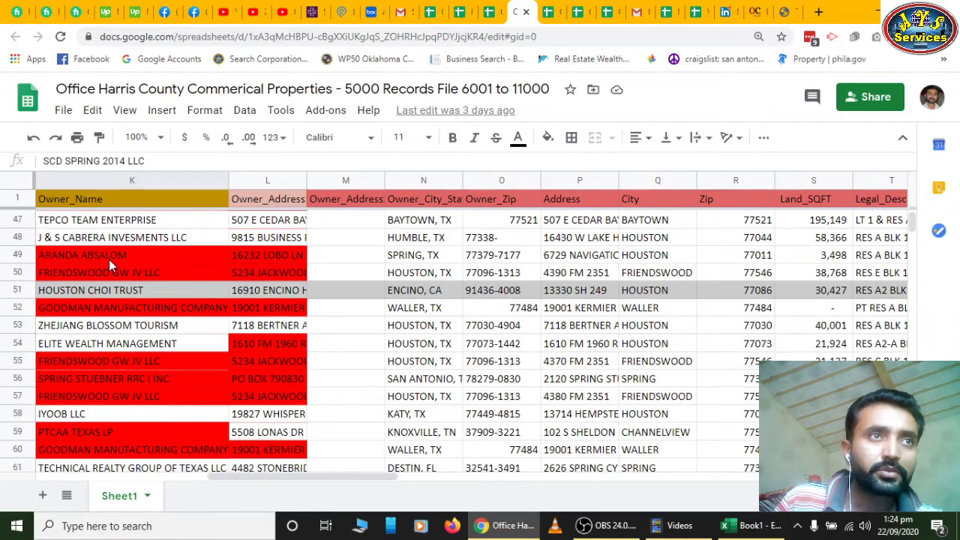
scroll(110, 264, down, 4)
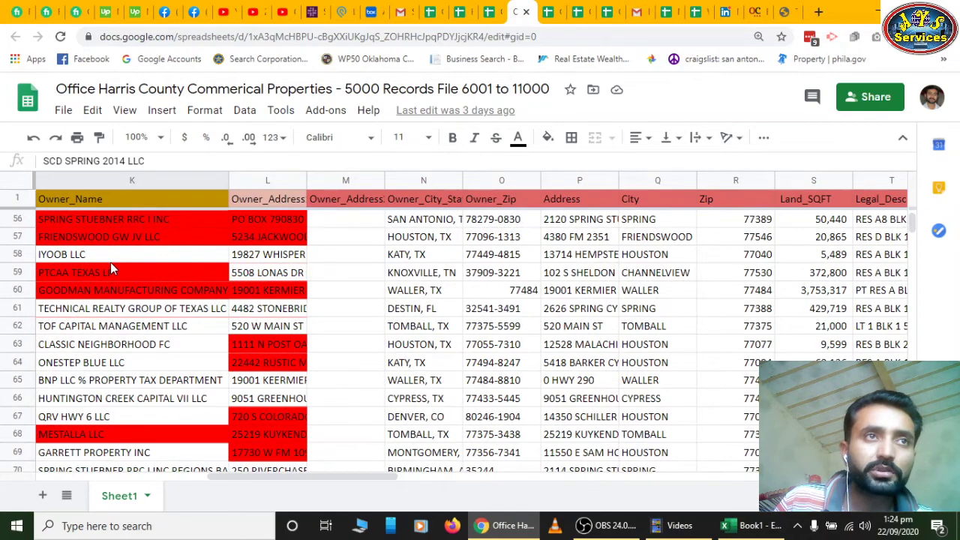
scroll(110, 268, down, 1)
scroll(144, 341, down, 1)
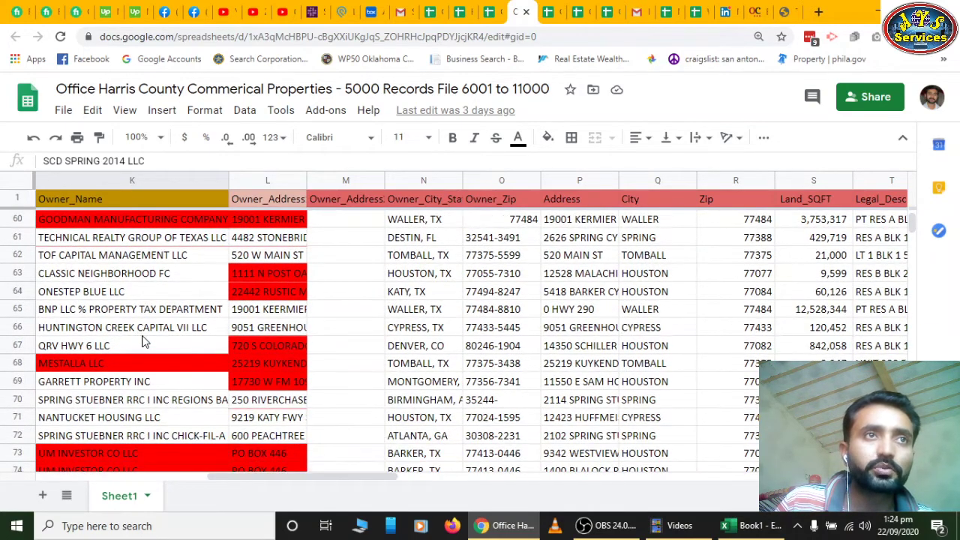
scroll(145, 341, down, 3)
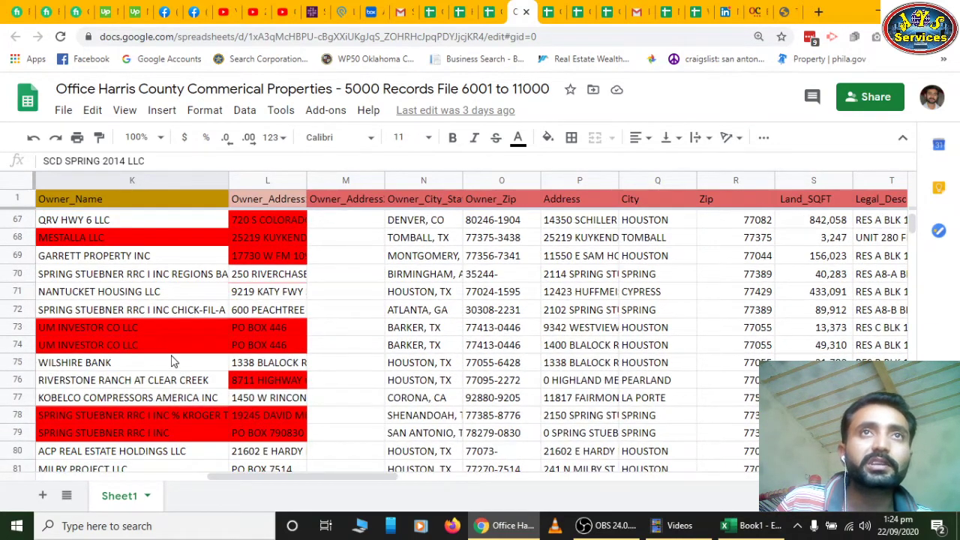
Open the property records file 11001 to 16000 and inspect the individual owners' names in cells K4445 and K4446
click(579, 18)
click(535, 15)
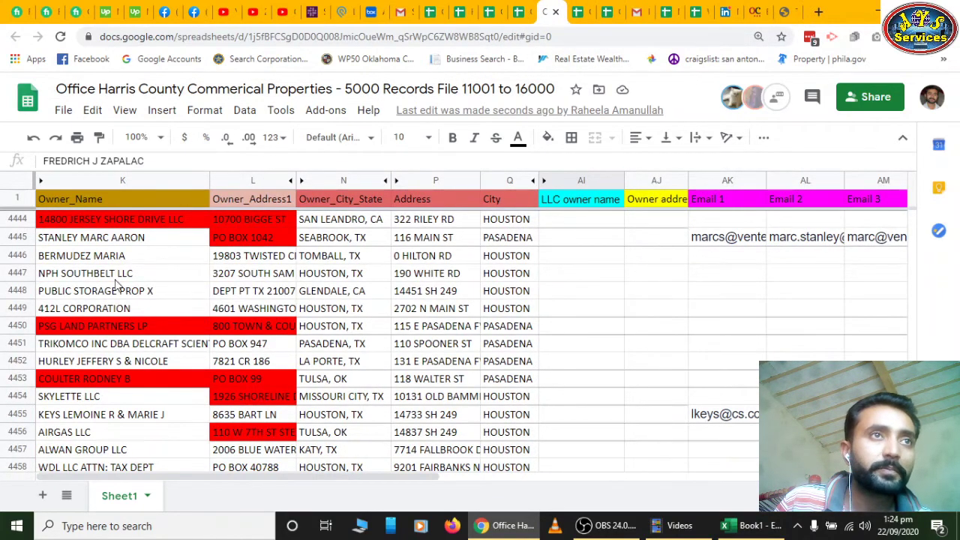
click(51, 243)
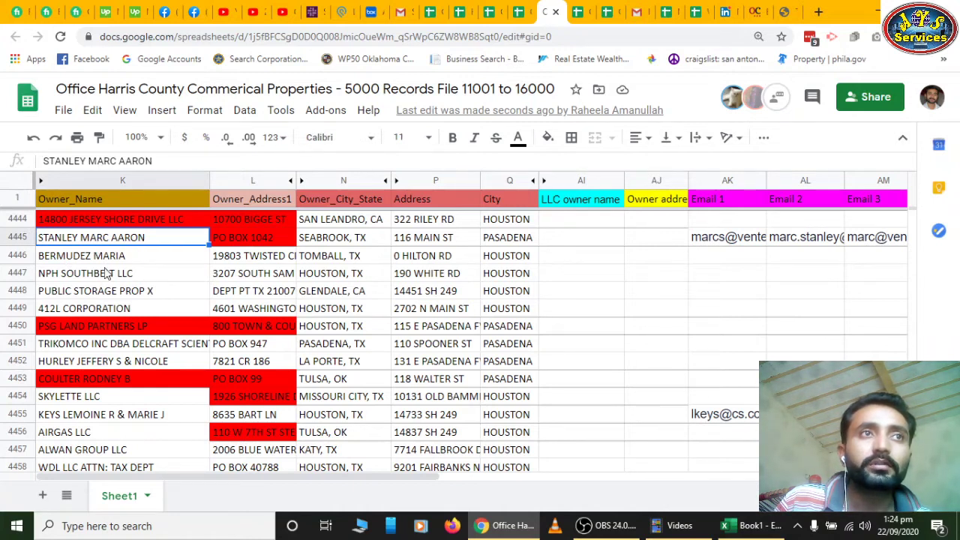
click(51, 261)
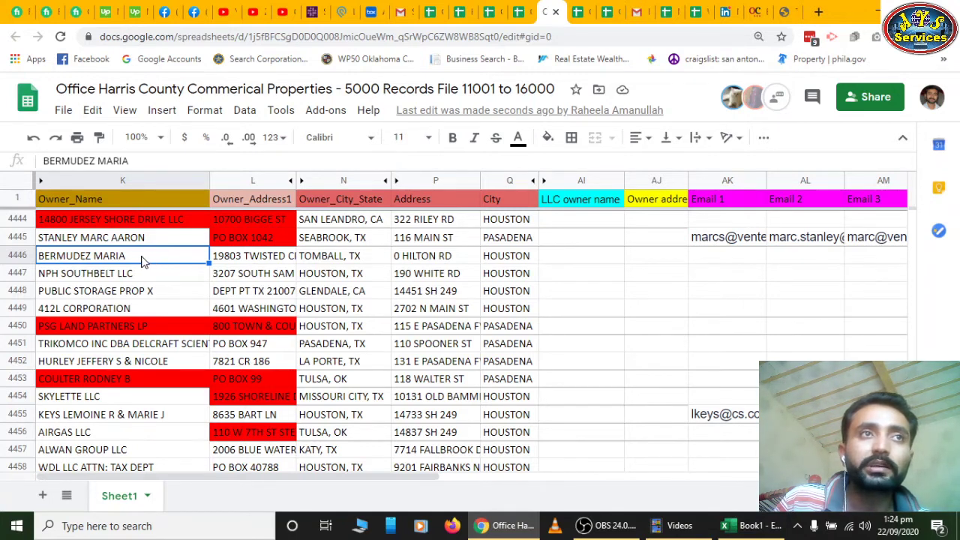
click(87, 241)
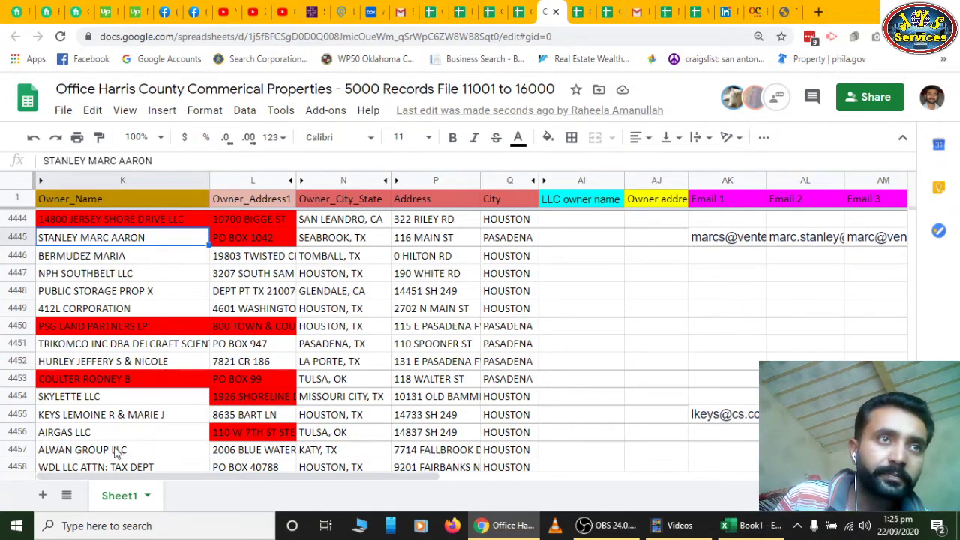
Examine the name parts of the joint owners in cell K4455, highlighting the first owner's first name
click(84, 418)
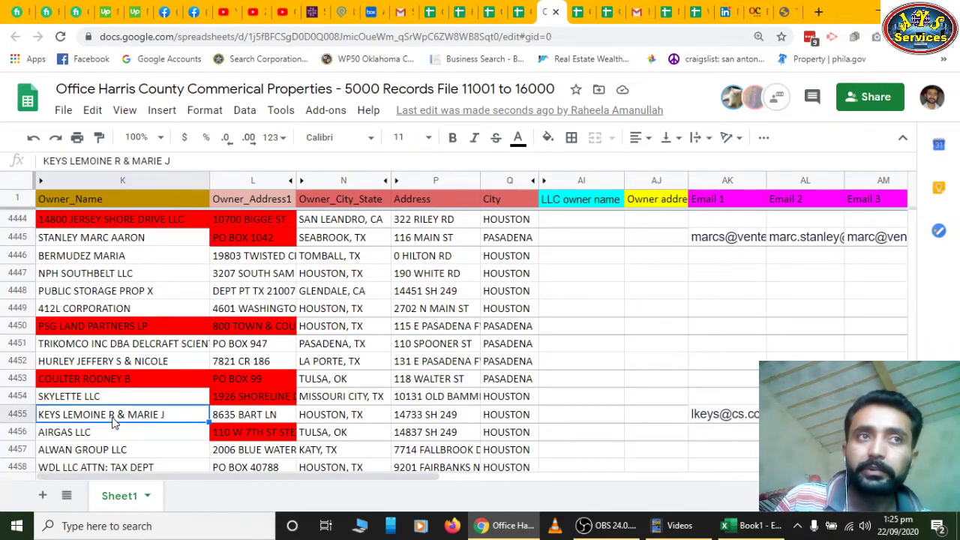
double_click(114, 420)
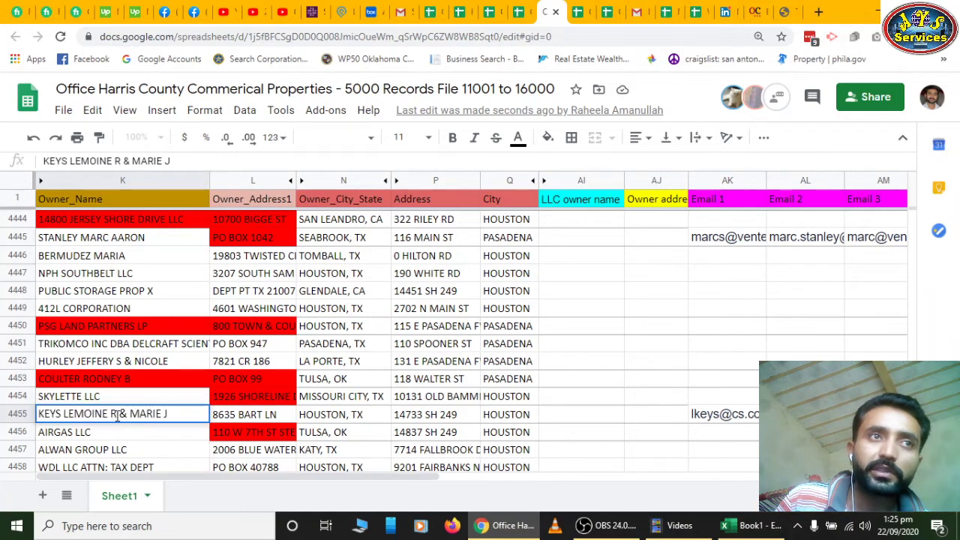
drag(110, 415, 64, 414)
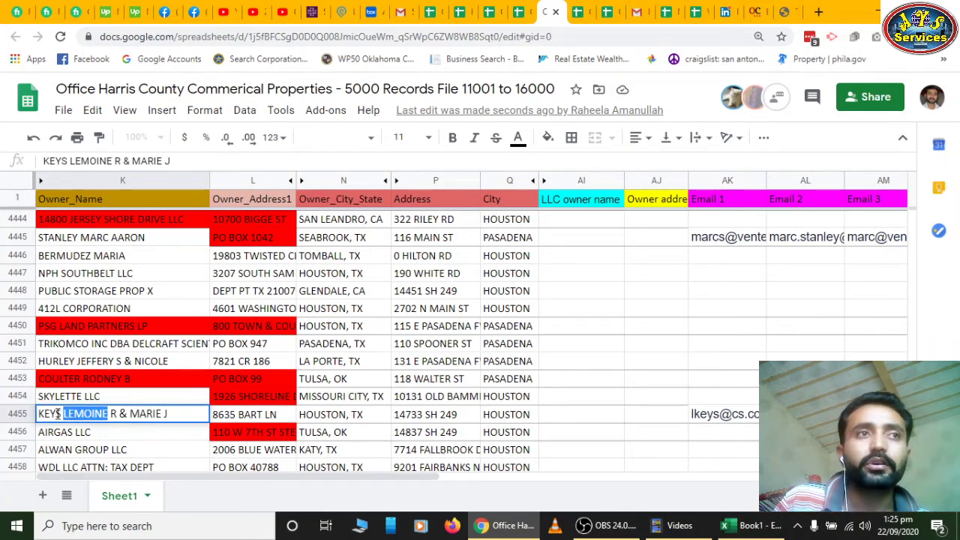
click(60, 415)
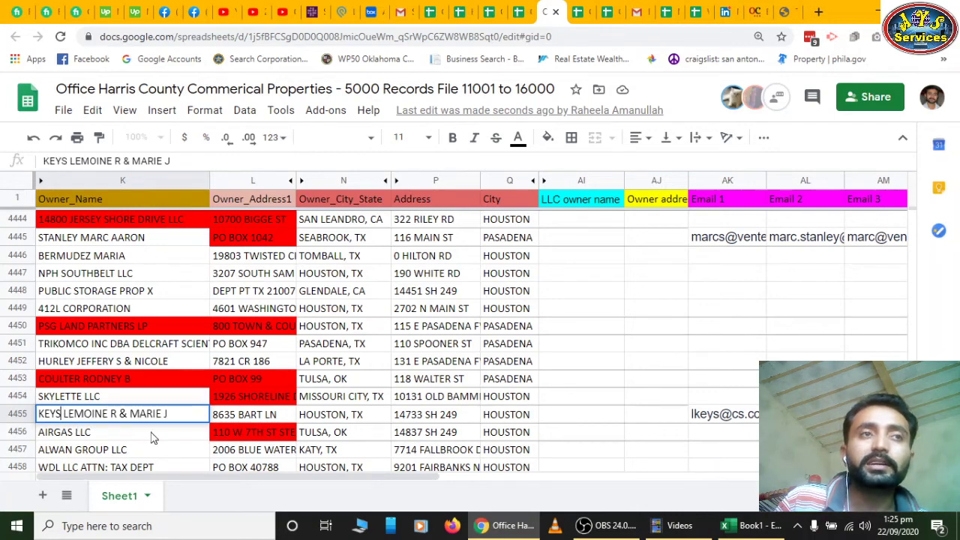
key(Return)
Examine more individual owner names further down the Owner_Name column, including those in cells K4464 and K4474
scroll(152, 435, down, 2)
scroll(152, 435, down, 2)
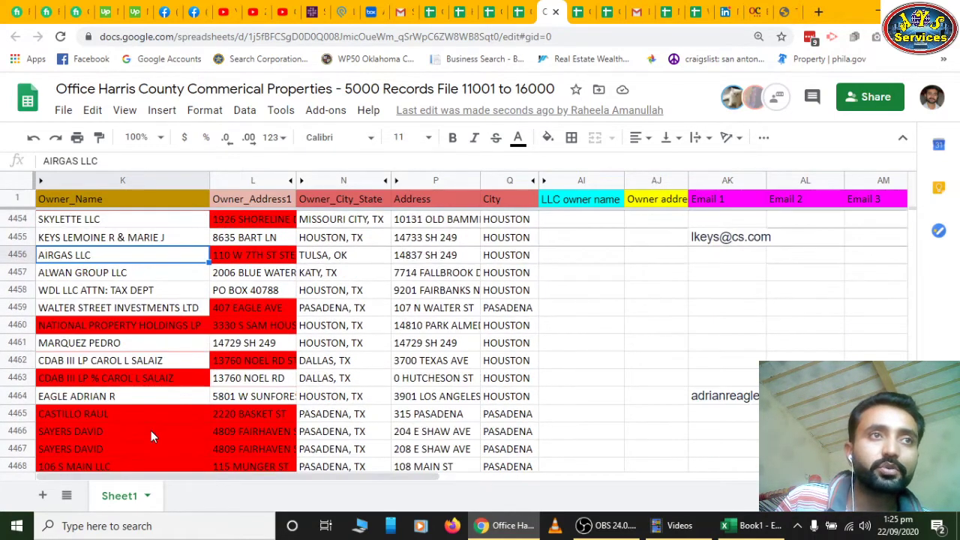
scroll(148, 425, down, 1)
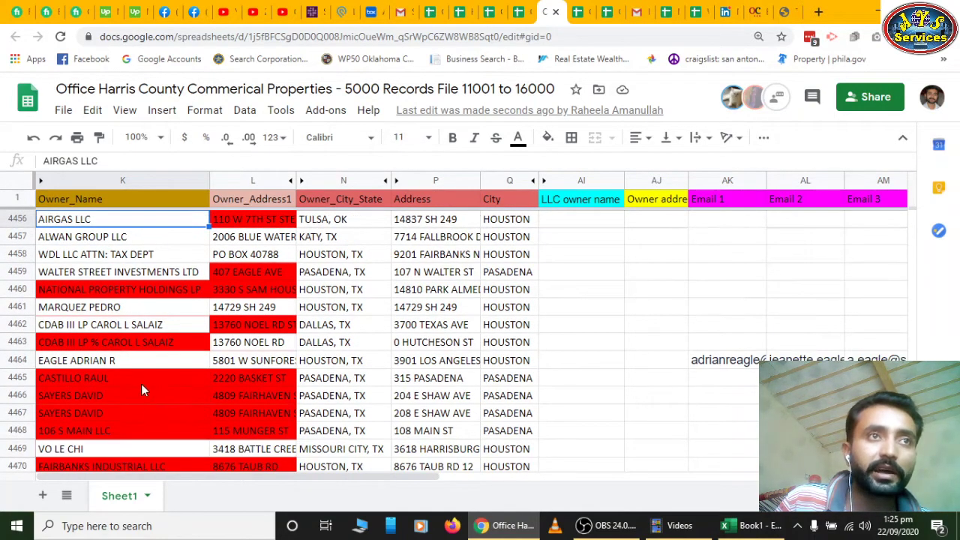
click(124, 359)
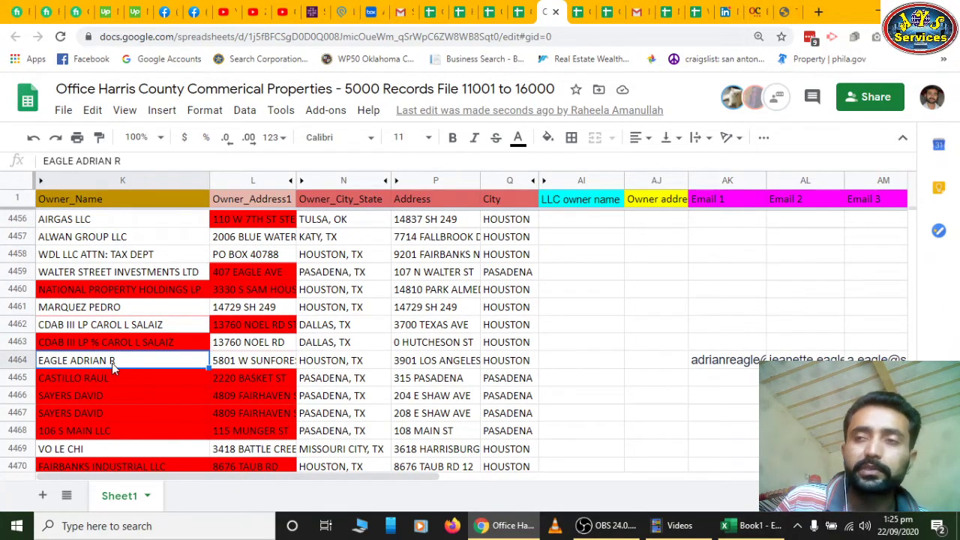
scroll(113, 363, down, 5)
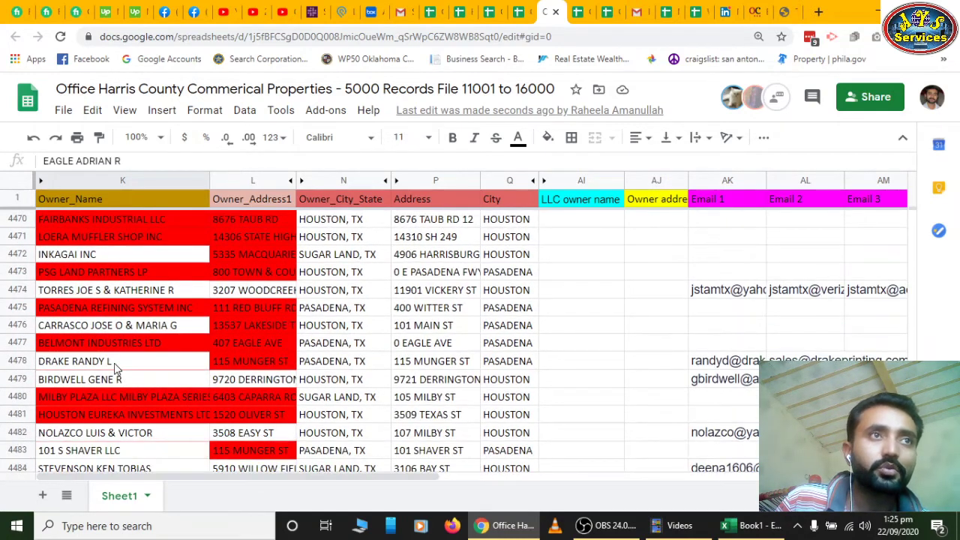
click(72, 296)
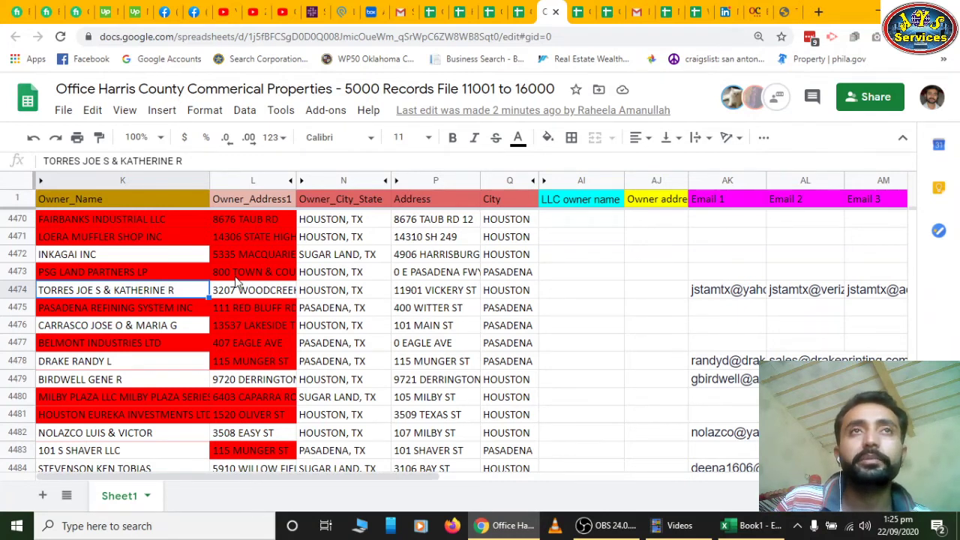
Switch back to the Excel workbook and add the headers "street address", "city state" and "zip" in cells A2 to C2
click(872, 11)
click(460, 246)
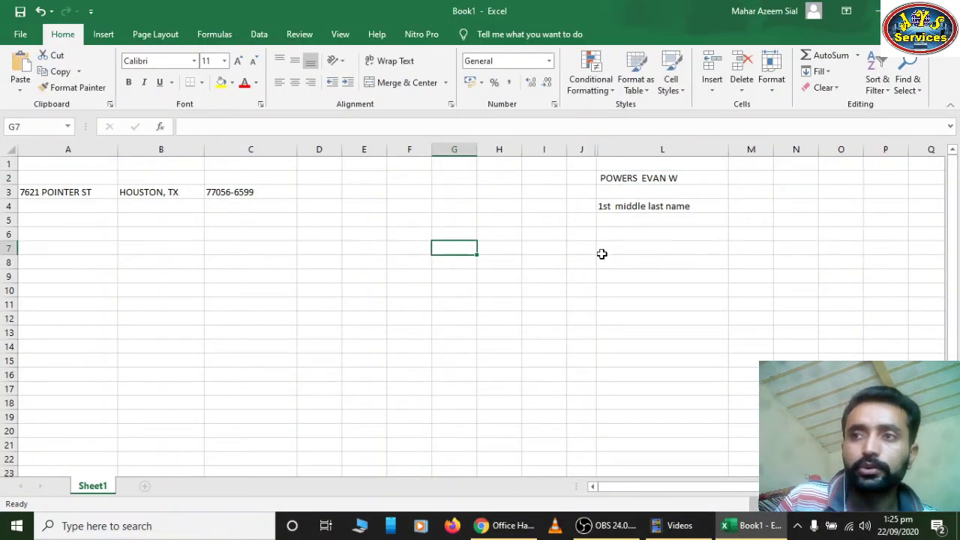
click(173, 246)
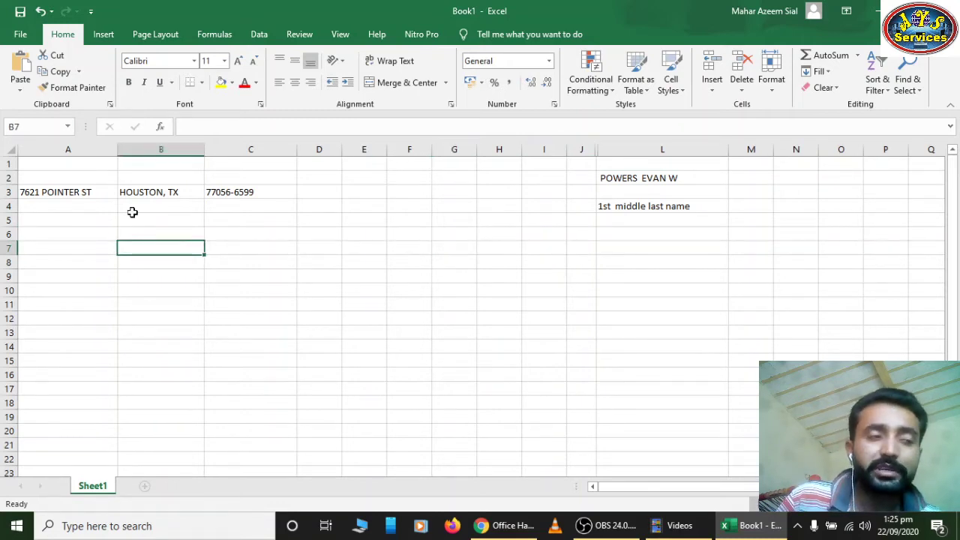
click(102, 192)
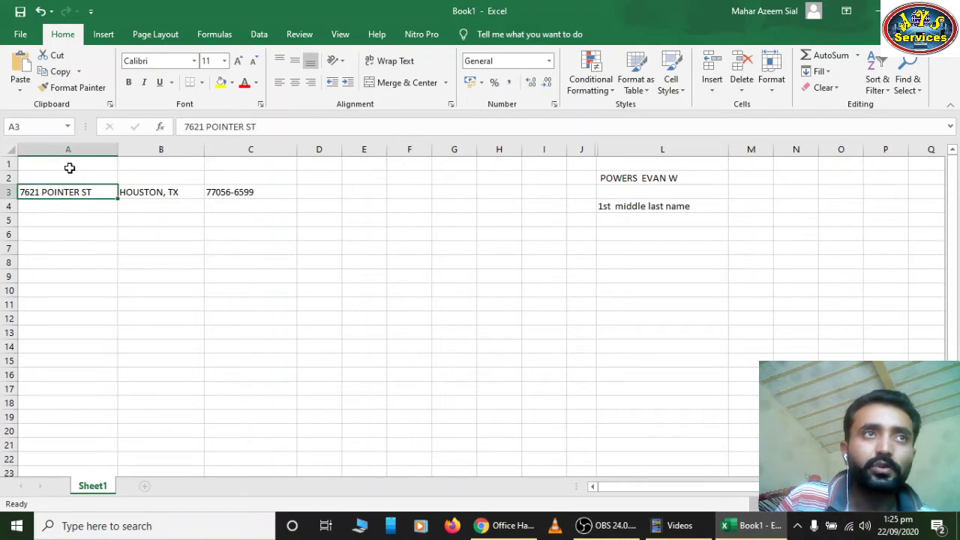
click(71, 173)
text(stree)
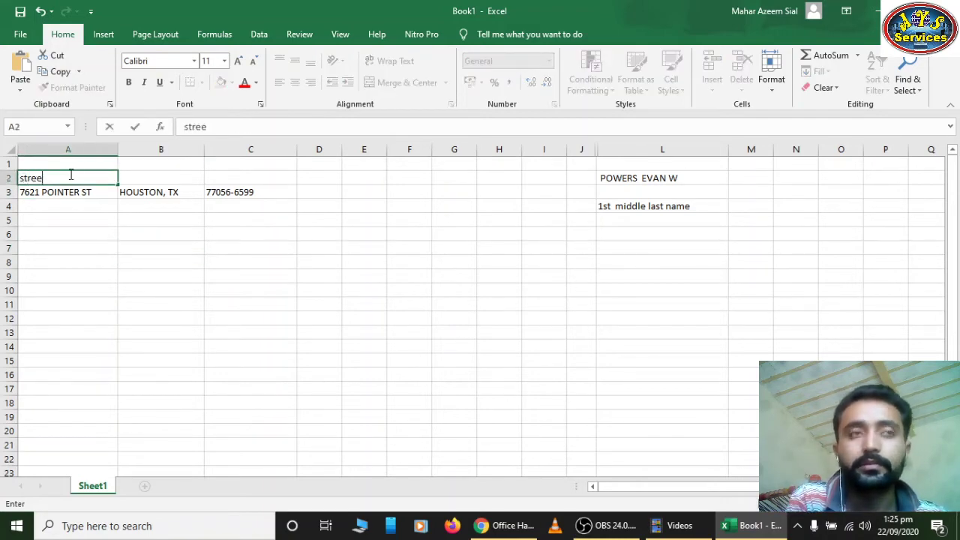
text(t address)
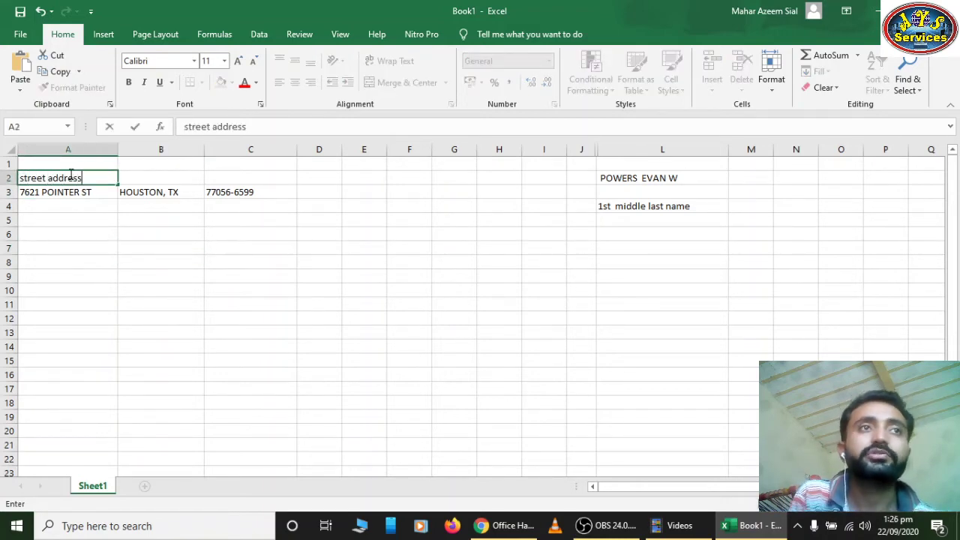
key(Tab)
text(city state)
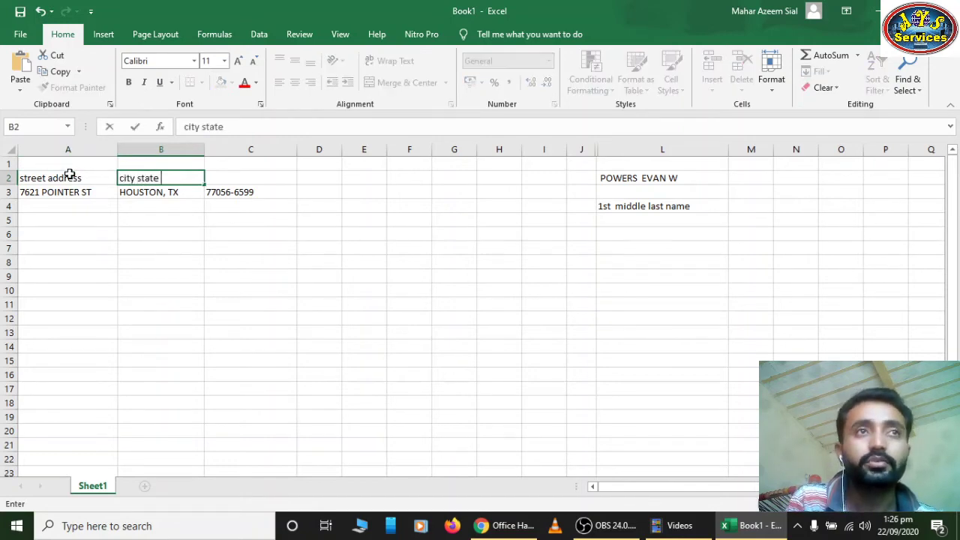
key(Tab)
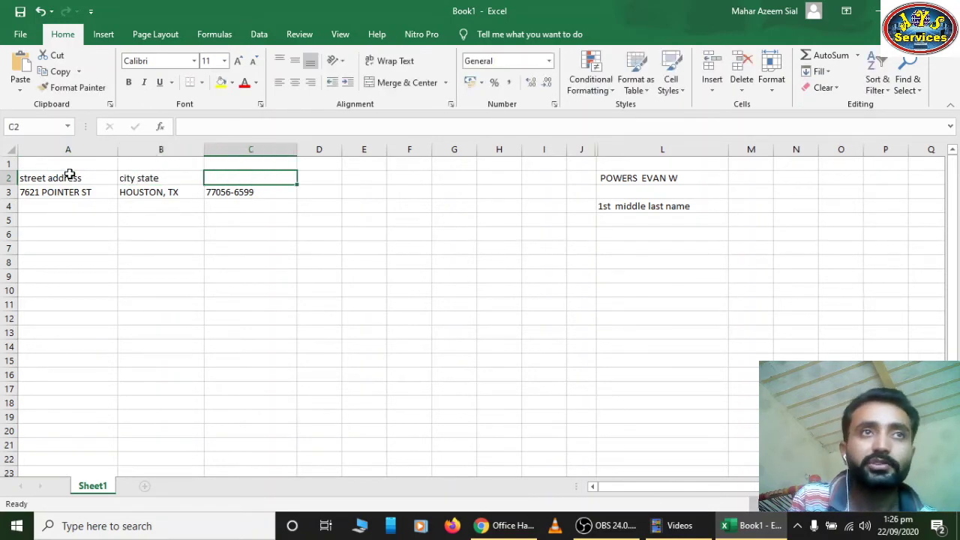
text(zip)
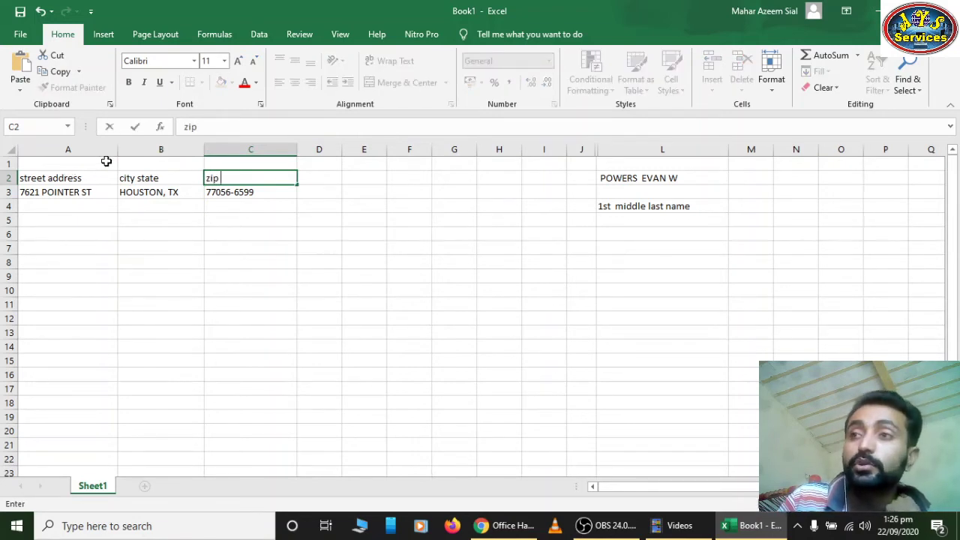
click(162, 230)
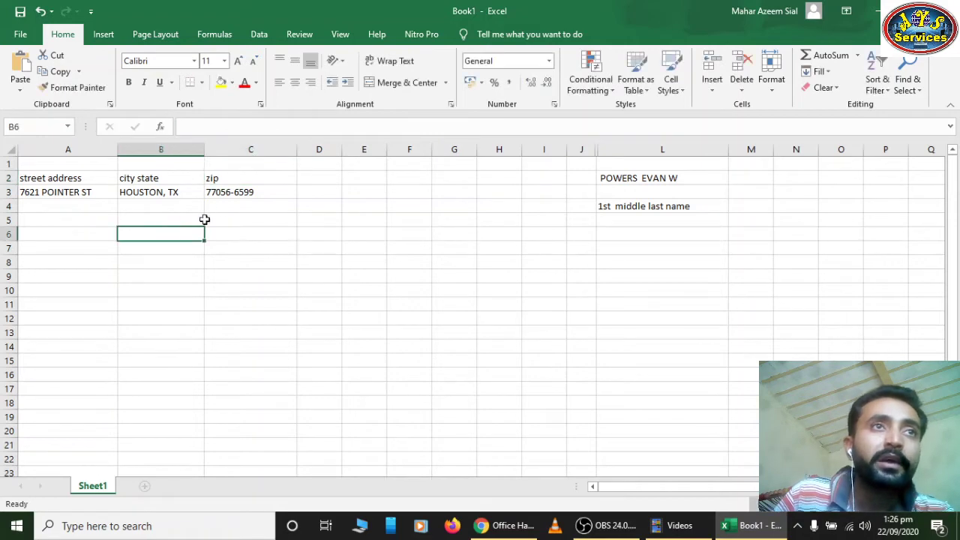
Remove the hyphen and four-digit extension from the zip code in cell C3, keeping only the first five digits
double_click(263, 192)
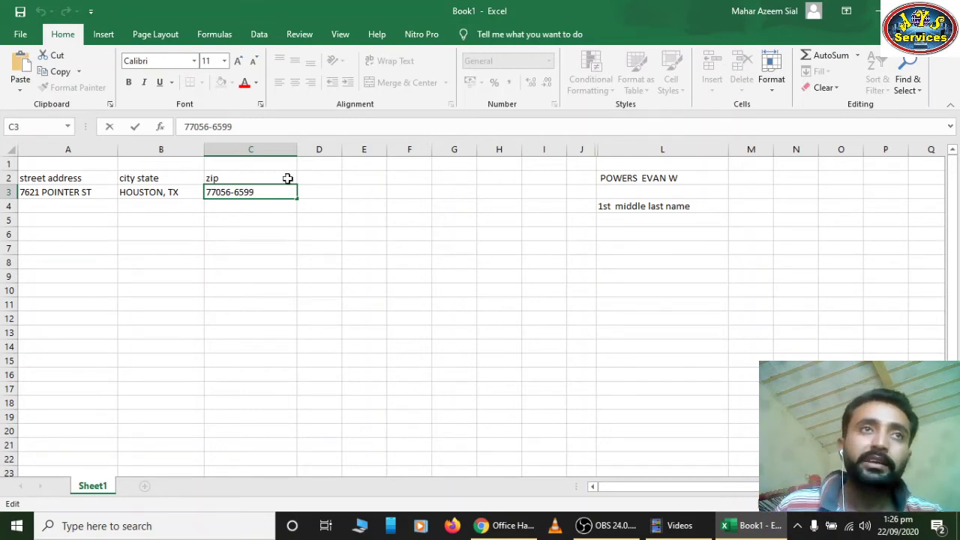
drag(272, 192, 233, 193)
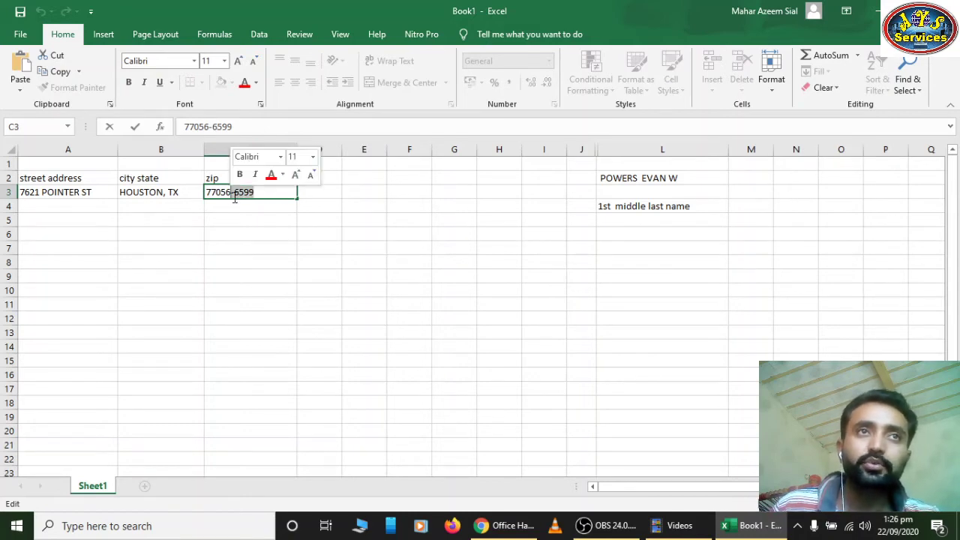
key(BackSpace)
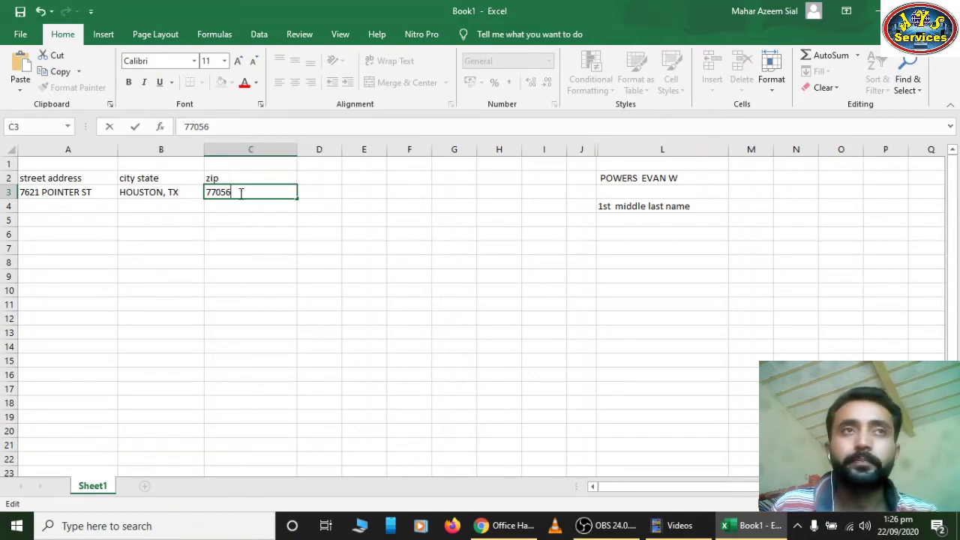
drag(242, 192, 207, 193)
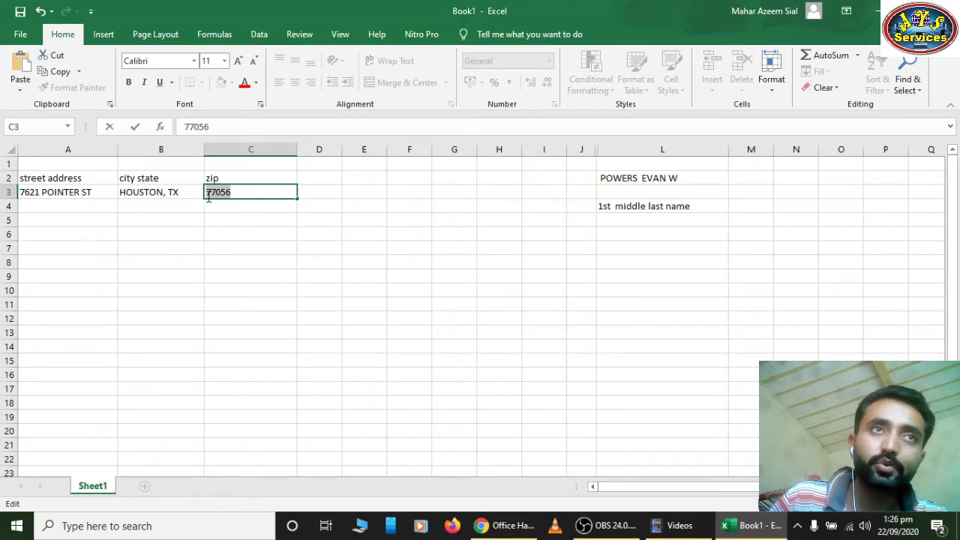
key(Return)
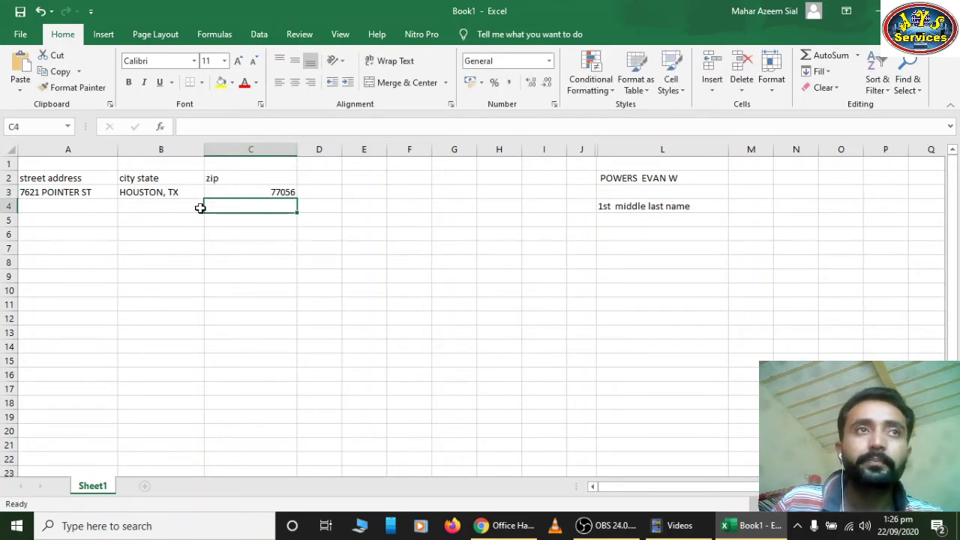
Review the street address, city state and zip headers in row 2 together with the city and state entry in cell B3
double_click(187, 192)
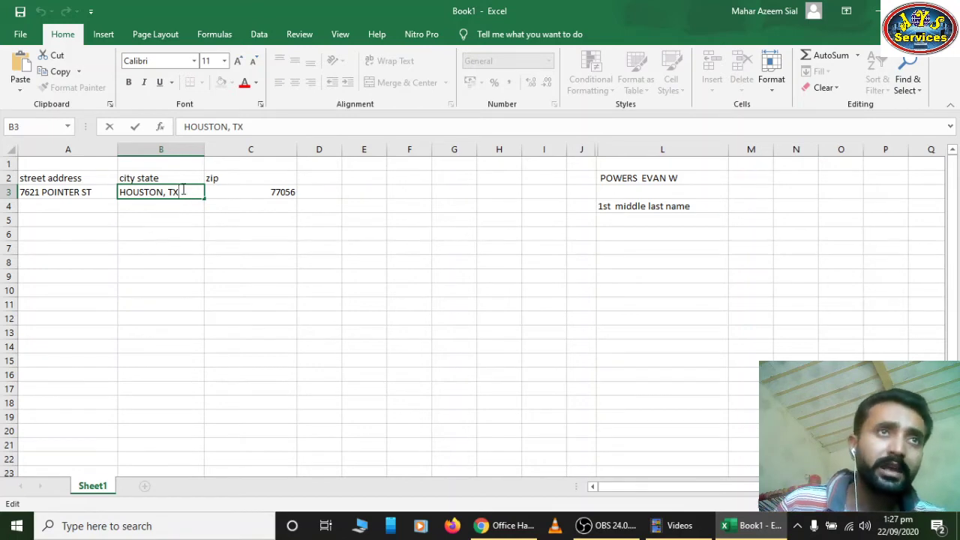
click(210, 204)
click(82, 182)
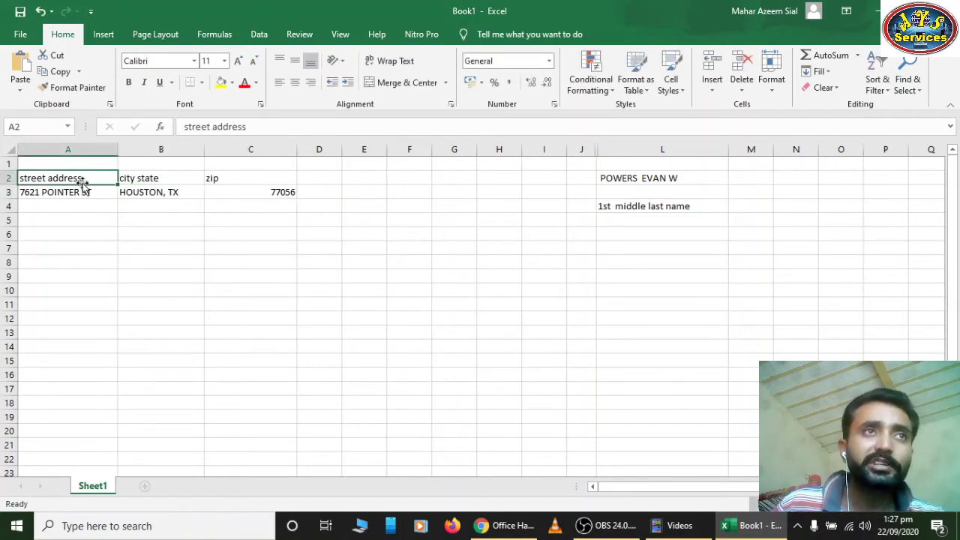
click(146, 182)
click(241, 182)
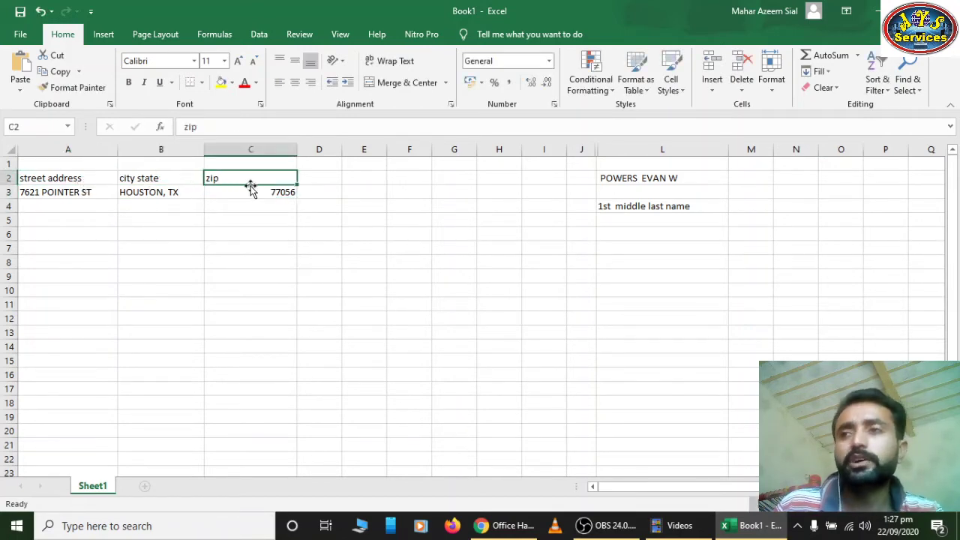
click(240, 201)
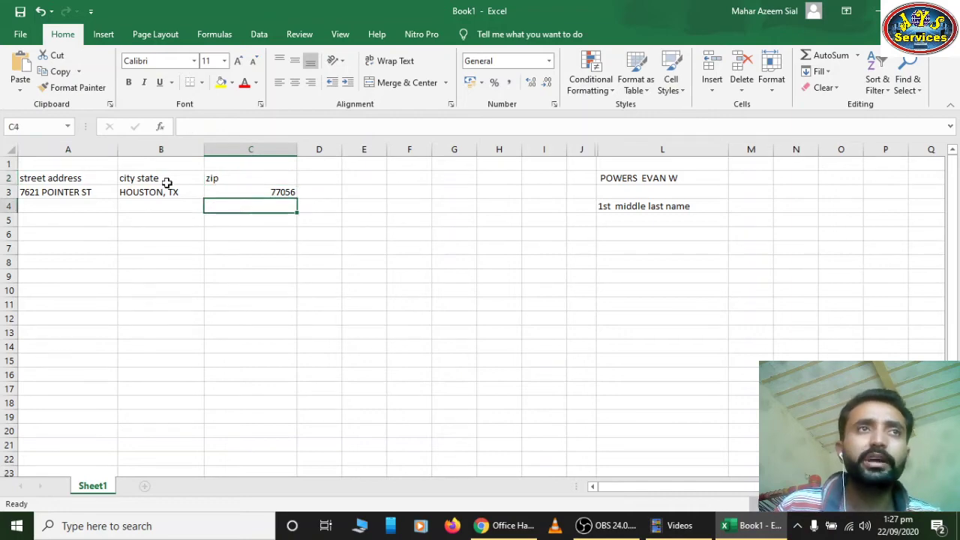
click(175, 192)
click(138, 178)
double_click(138, 179)
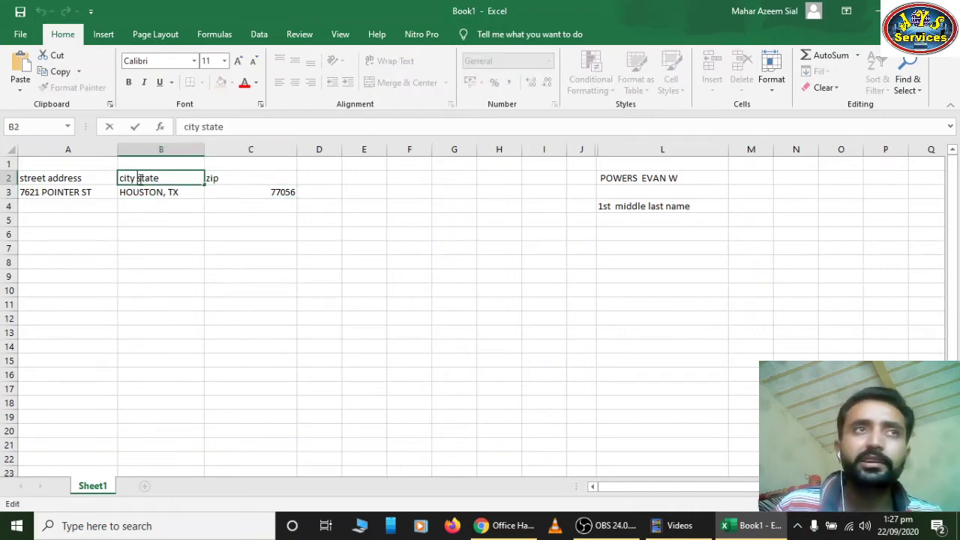
click(136, 199)
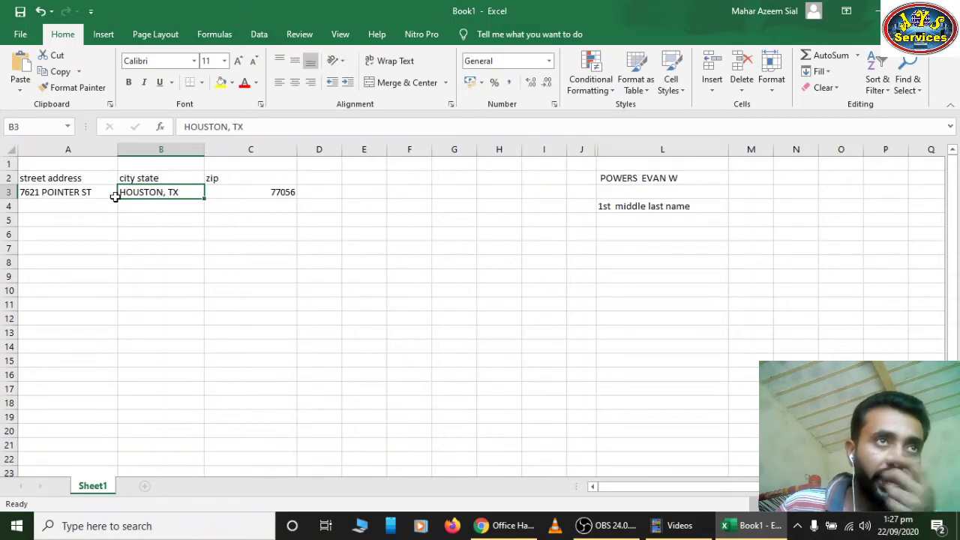
Examine the parts of the street address in cell A3, highlighting the house number and the street name separately
click(91, 192)
double_click(91, 192)
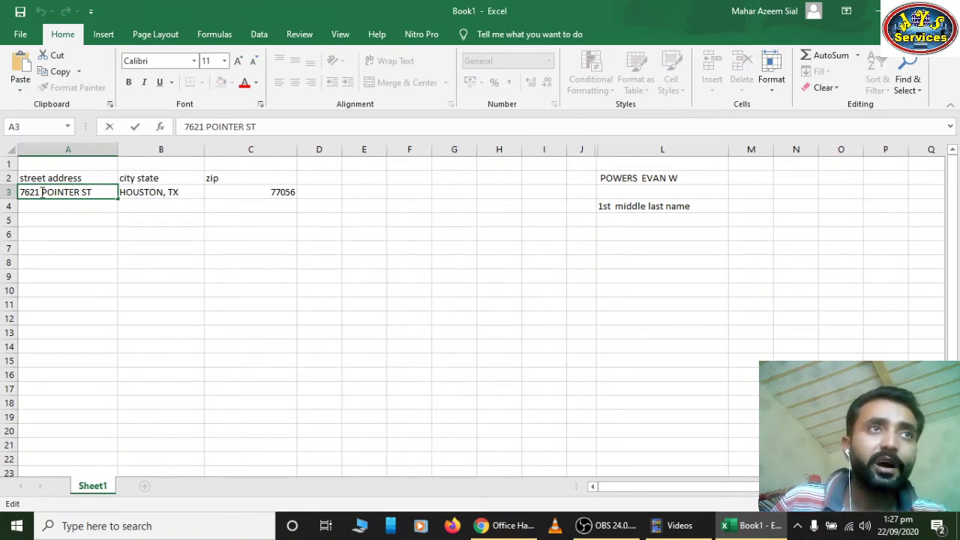
drag(40, 192, 20, 193)
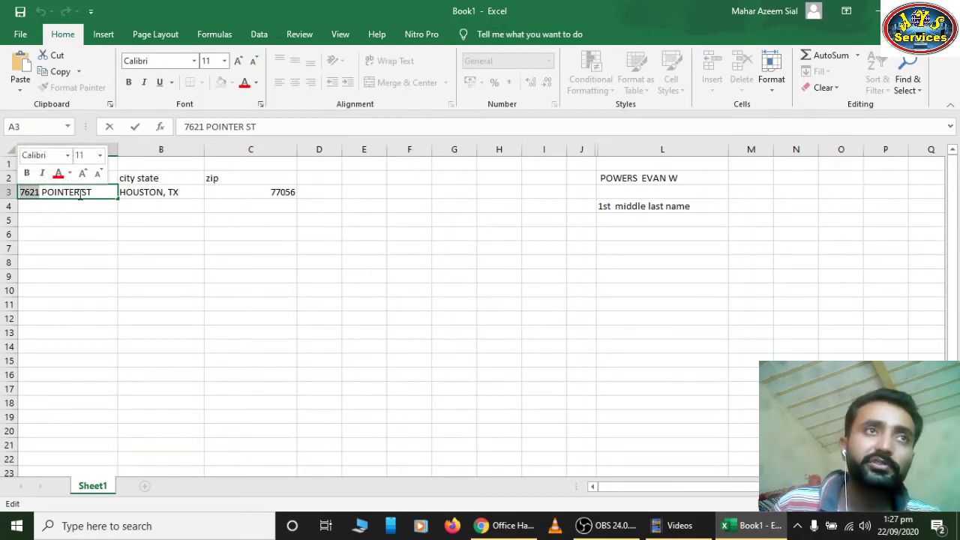
drag(81, 192, 46, 197)
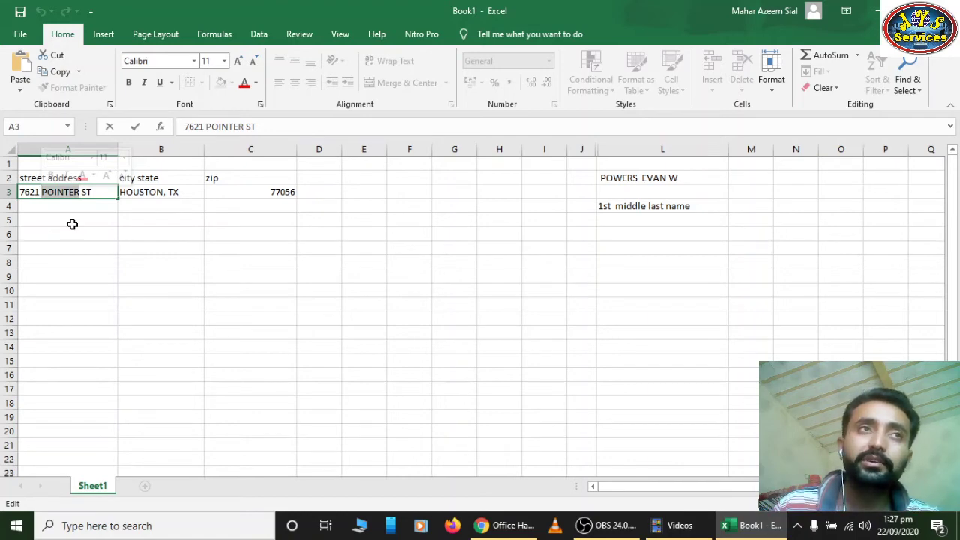
click(93, 194)
key(Escape)
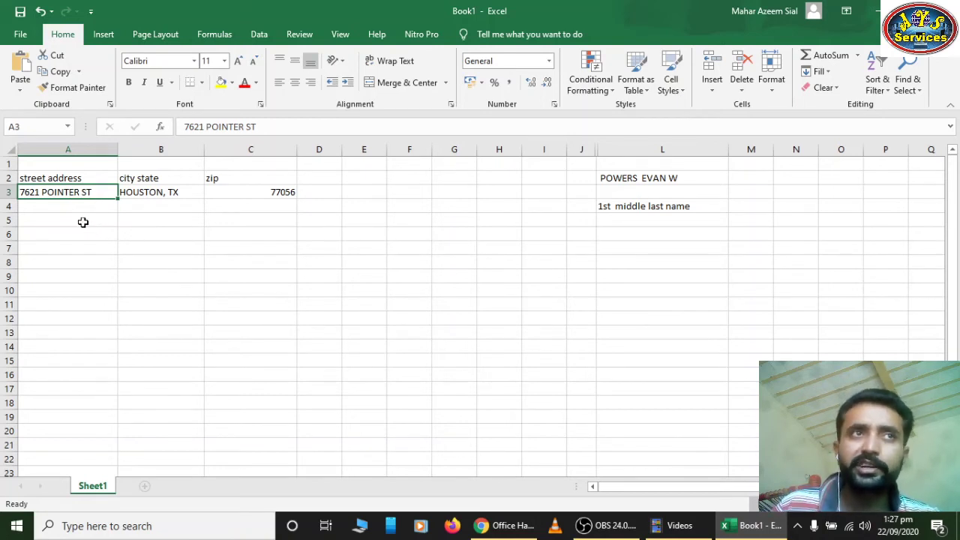
Enter the street suffix examples "drive, court ct, road rd" in cell A5
click(88, 223)
text(dr)
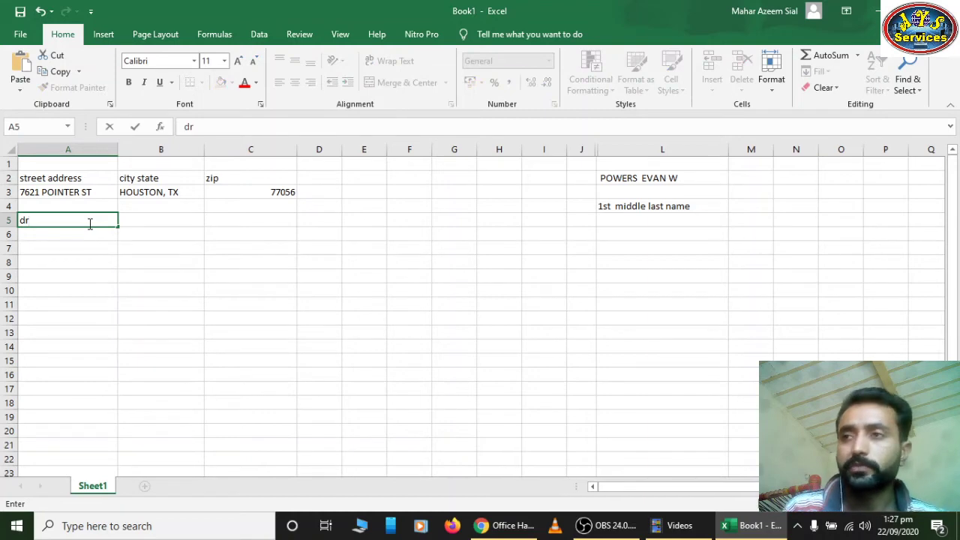
text(ive)
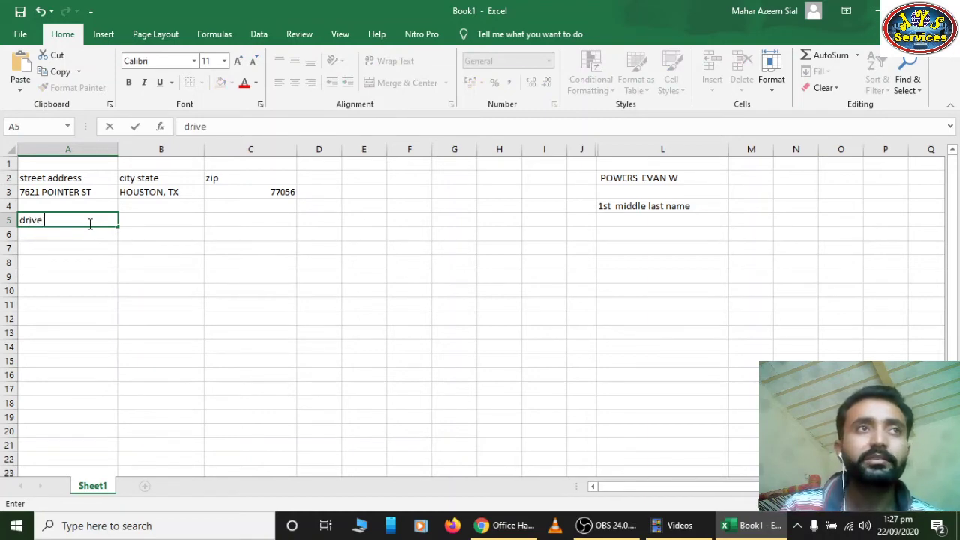
key(BackSpace)
text(,)
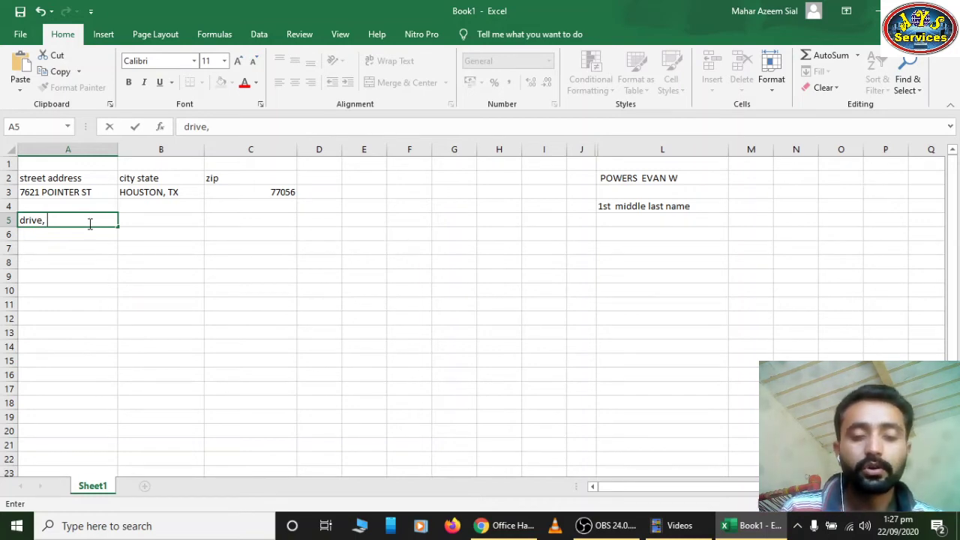
text( cout)
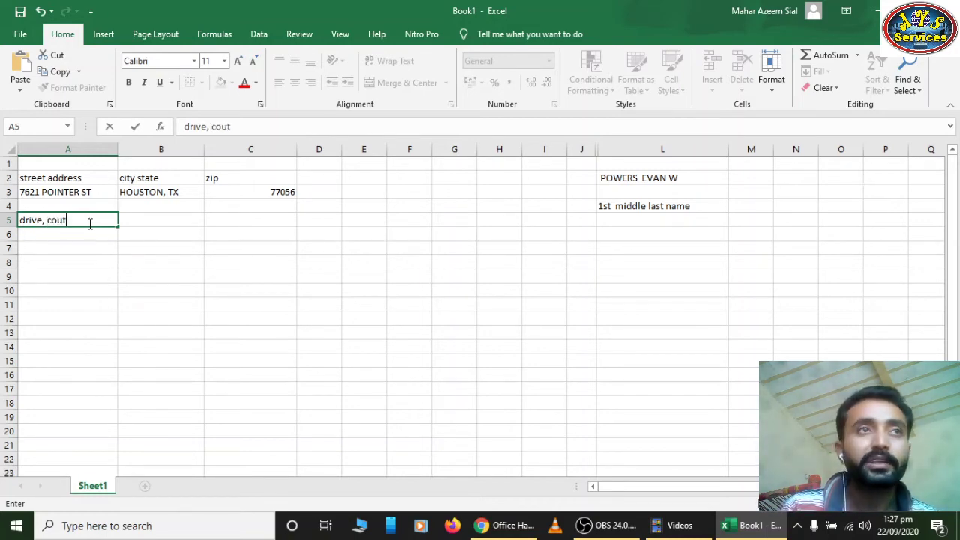
key(BackSpace)
text(rt)
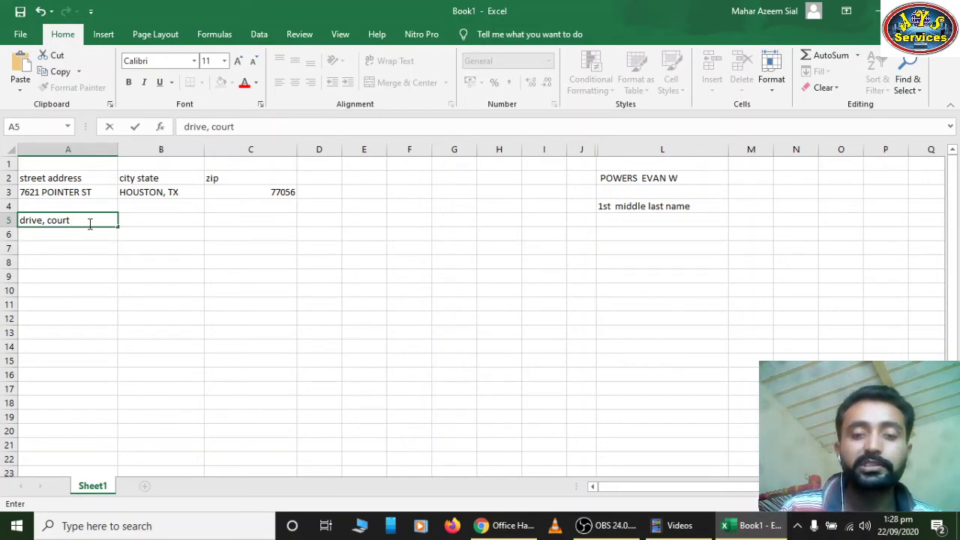
text( ct, )
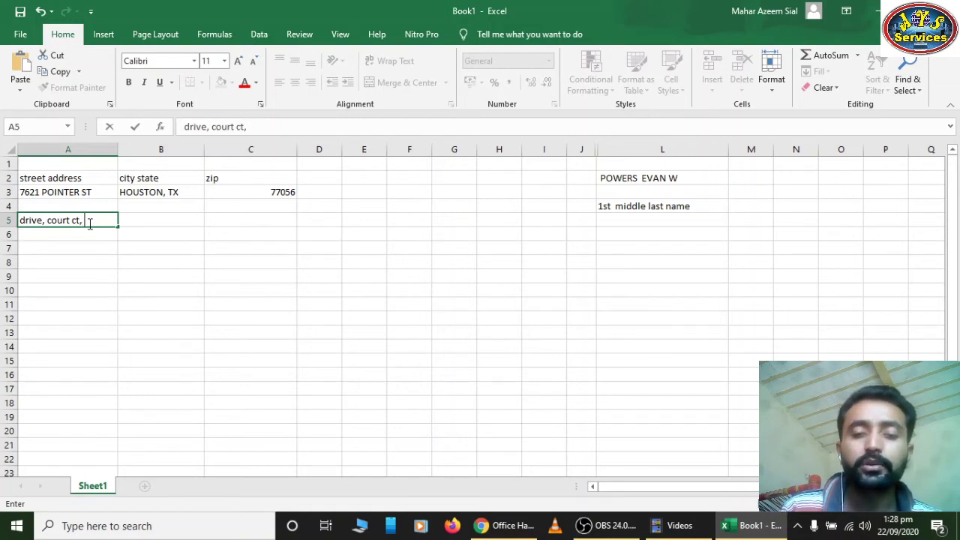
text(road)
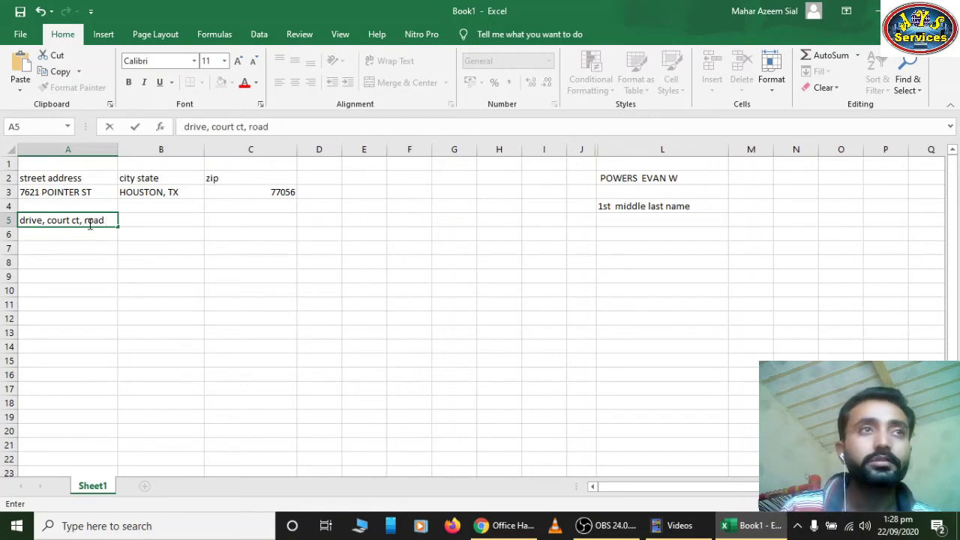
text( rd)
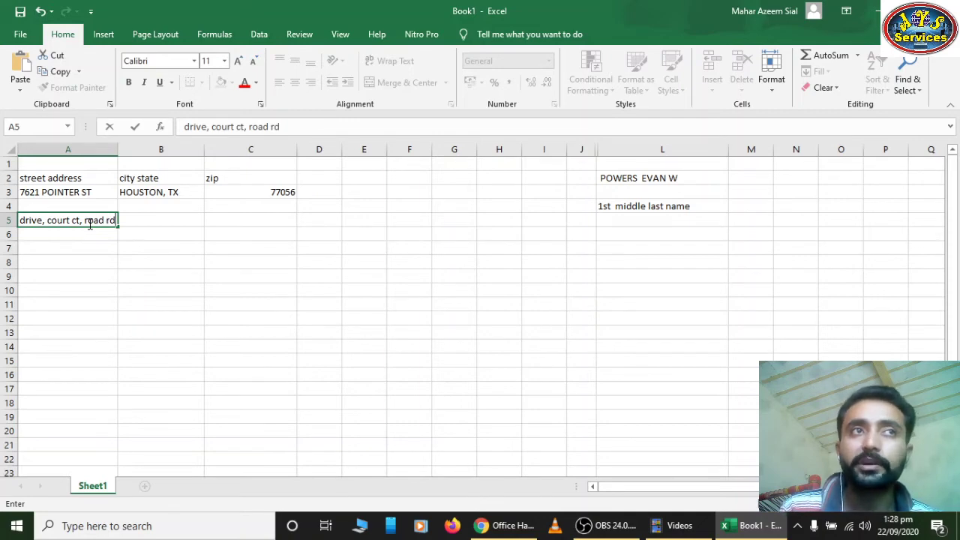
key(ctrl+Return)
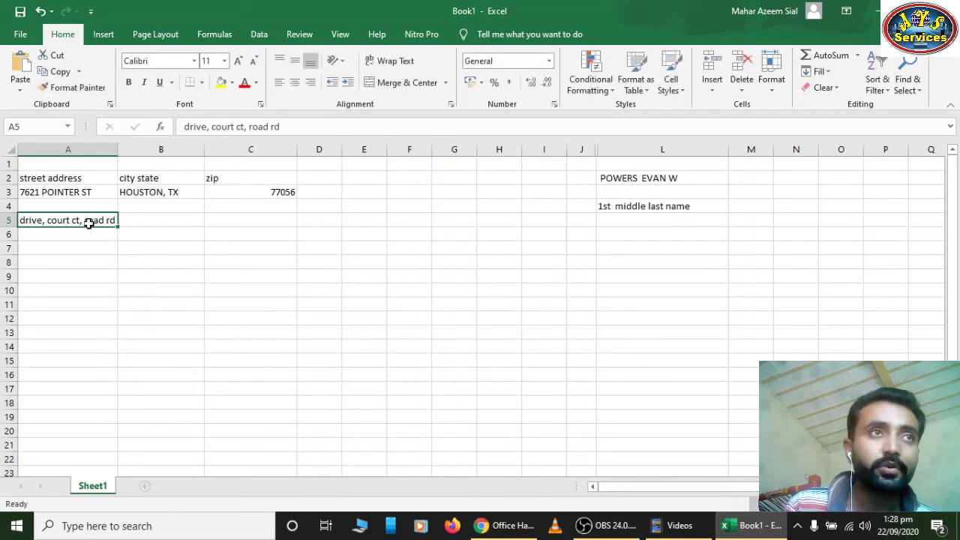
Insert the abbreviation "dr" after "drive" in the suffix examples in cell A5
double_click(42, 220)
text(dr)
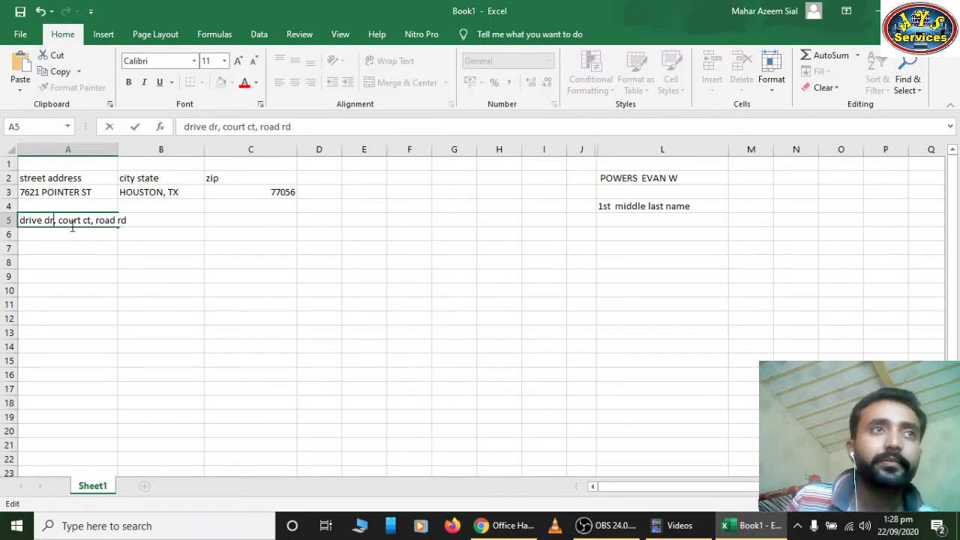
click(99, 236)
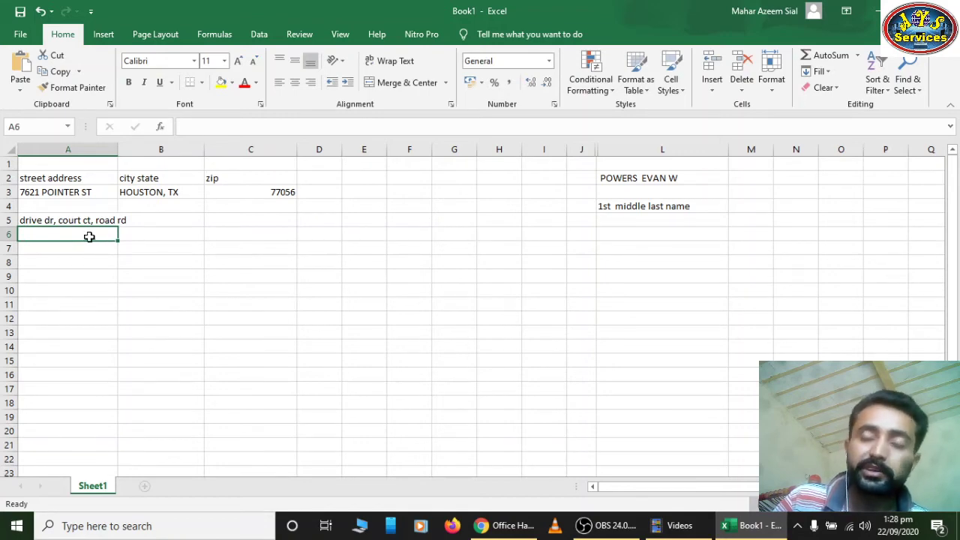
Examine the street suffix "ST" in cell A3 and highlight the full address across cells A3 to C3
click(46, 192)
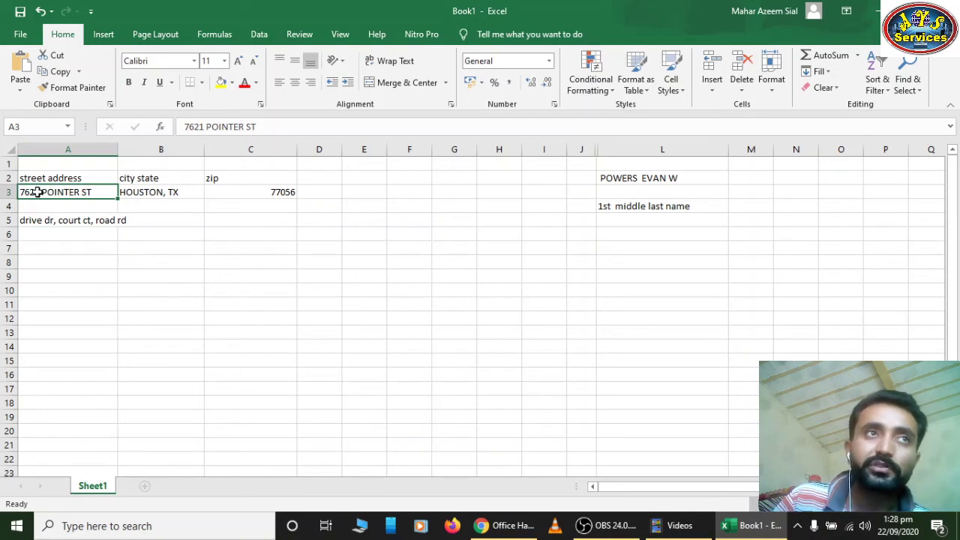
double_click(40, 193)
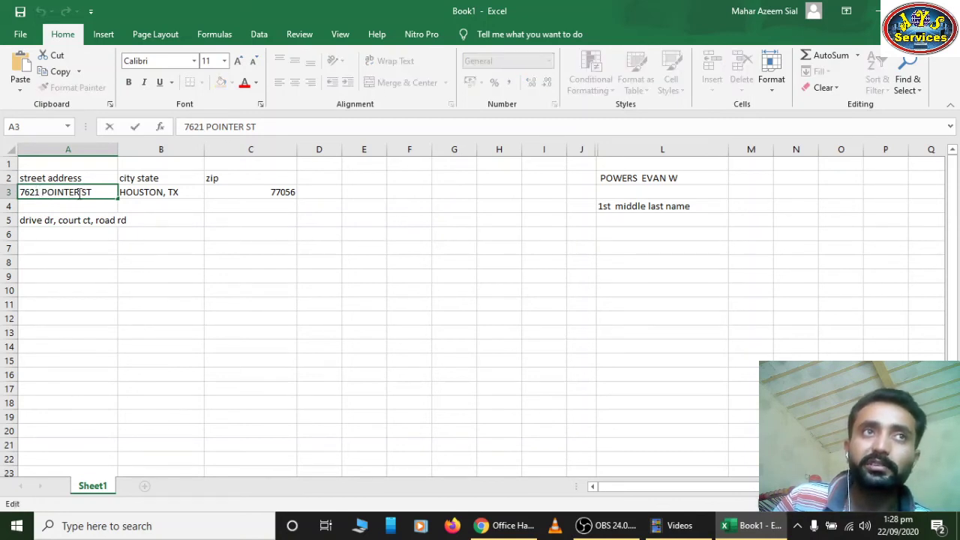
mouse_move(91, 192)
mouse_down()
mouse_move(41, 193)
mouse_move(81, 193)
mouse_up()
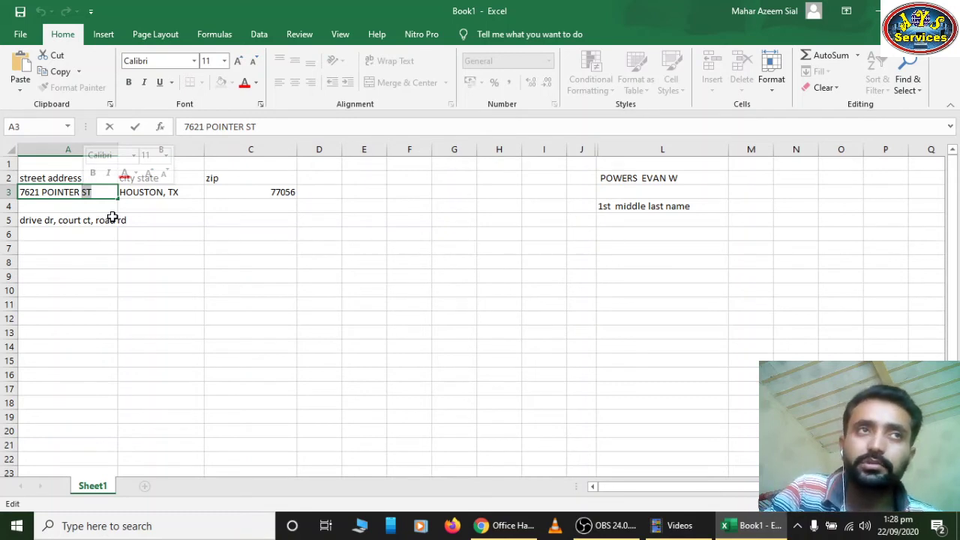
click(191, 220)
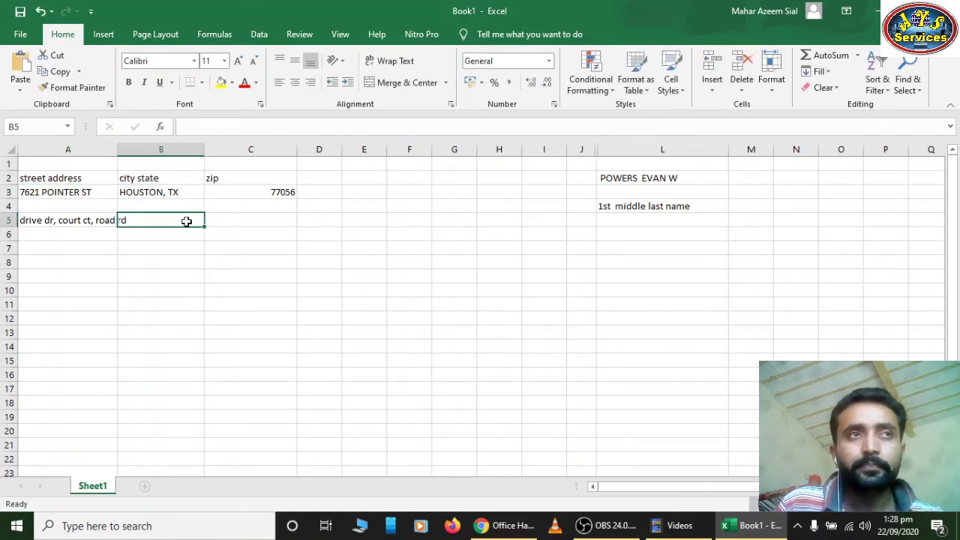
click(265, 248)
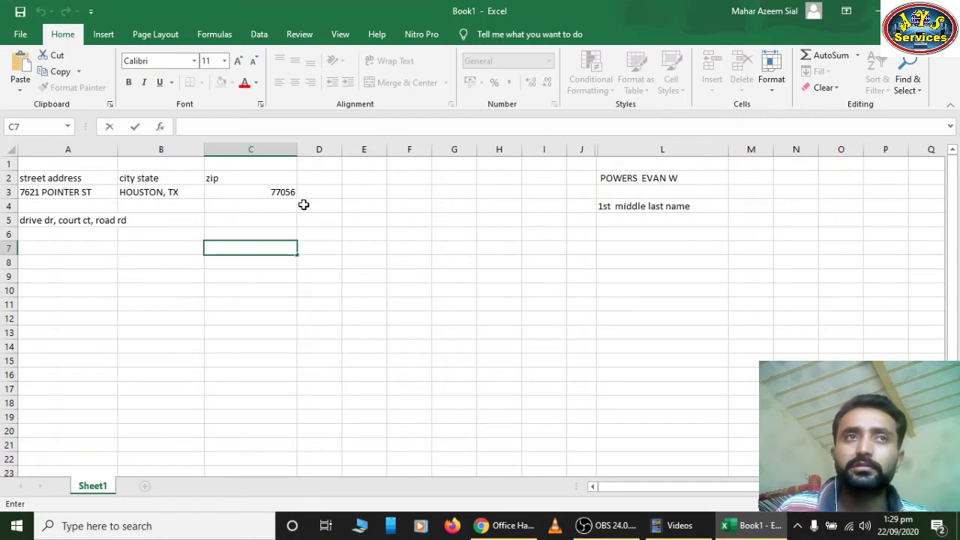
drag(255, 193, 116, 194)
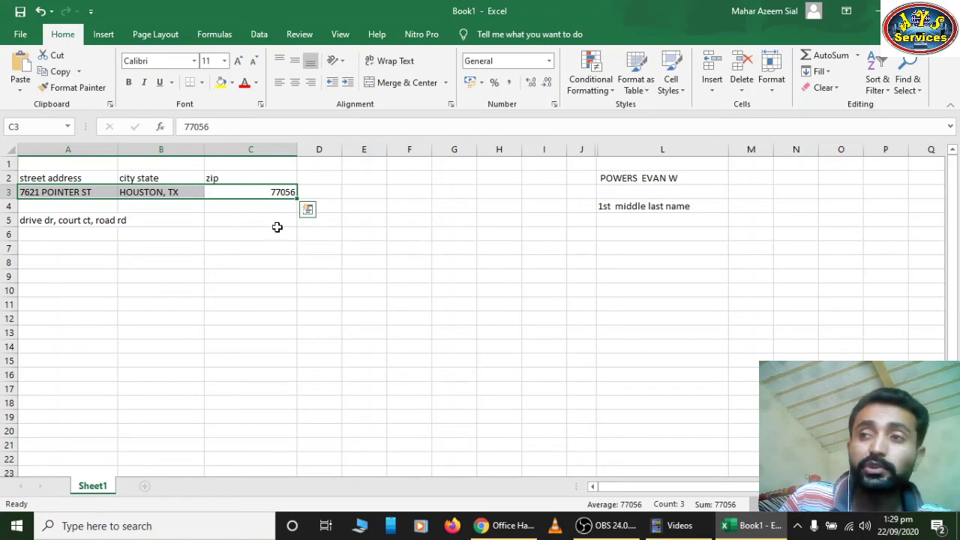
click(277, 227)
Copy the owner's name from cell L2 into cell A8
click(612, 177)
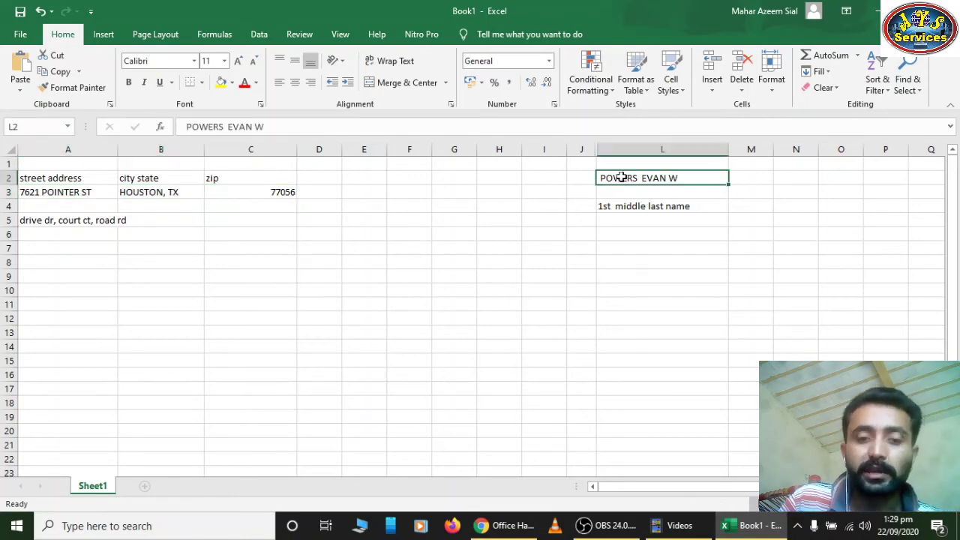
key(ctrl+c)
click(87, 262)
key(ctrl+v)
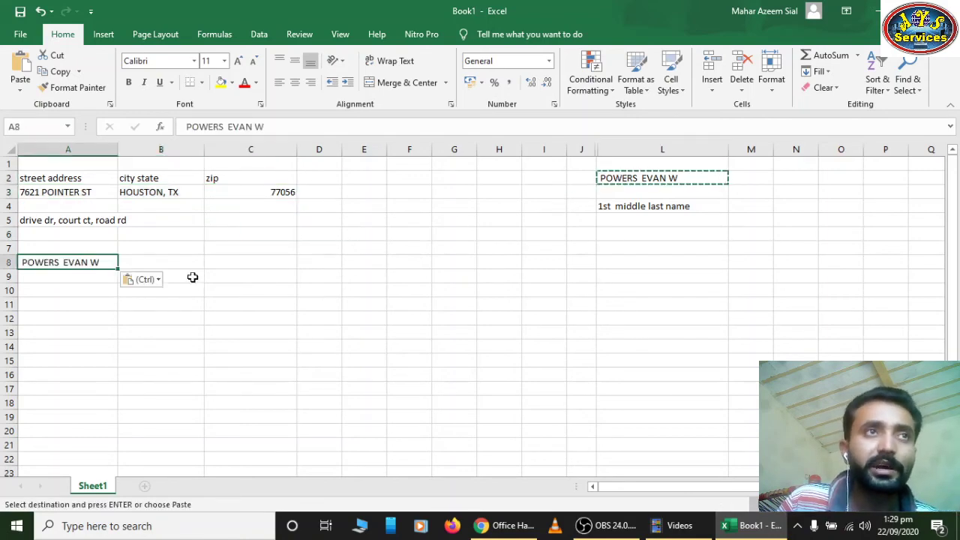
Copy the street address, city state and zip values from cells A3 to C3 into row 8, starting at cell B8
click(192, 263)
drag(74, 192, 255, 192)
key(ctrl+c)
click(167, 260)
key(ctrl+v)
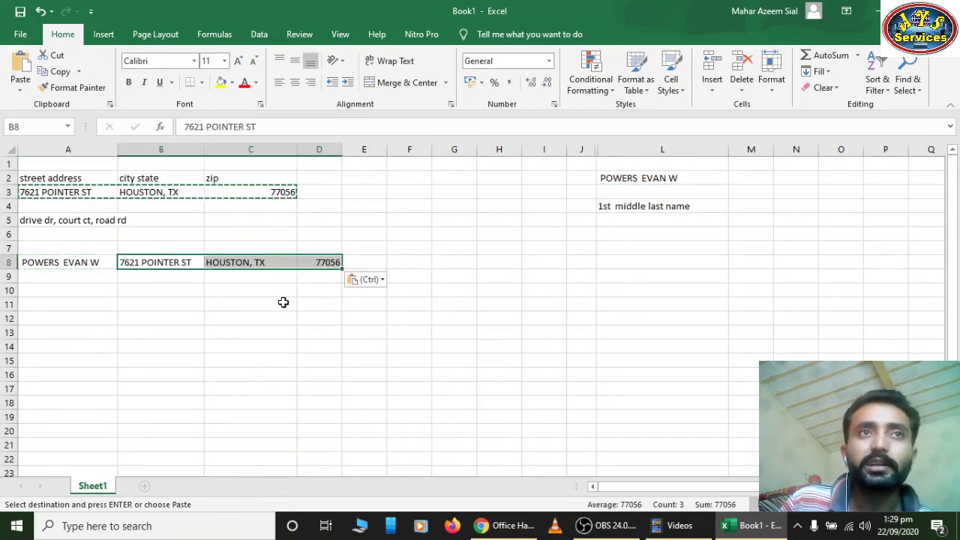
click(282, 303)
click(364, 248)
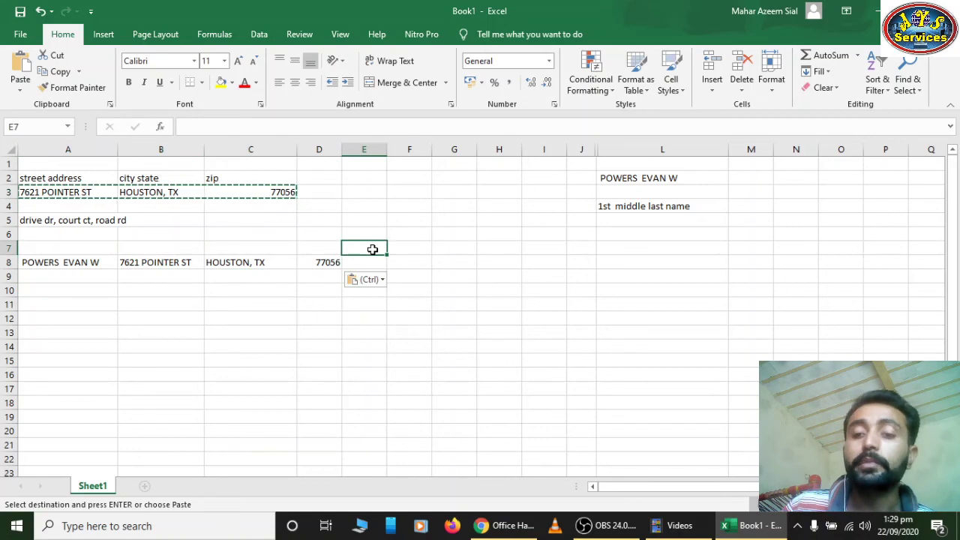
text(ma)
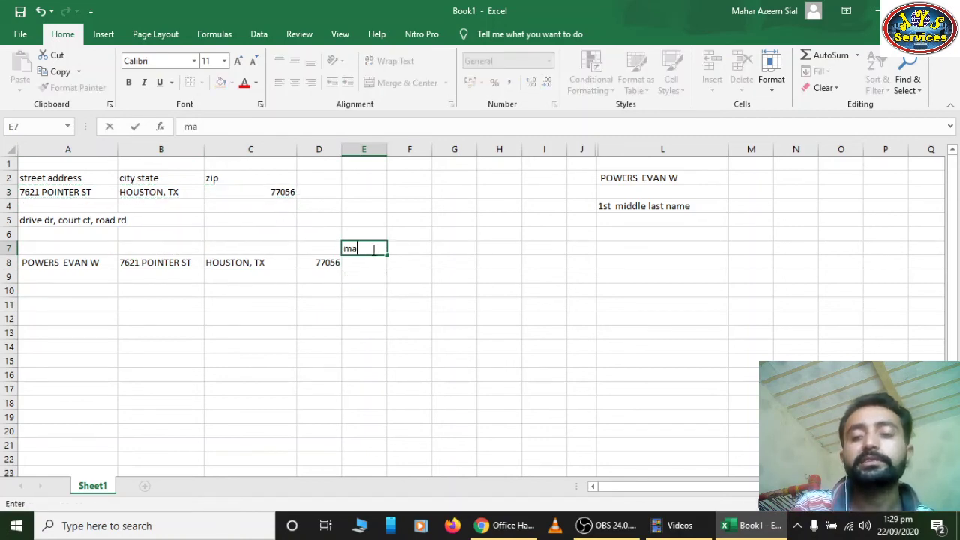
text(ling)
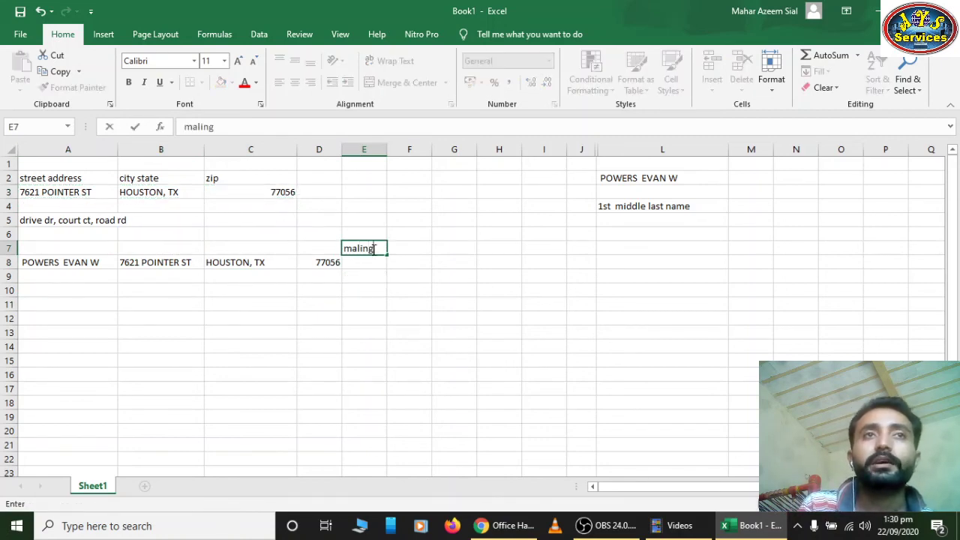
key(BackSpace)
key(BackSpace)
key(BackSpace)
key(BackSpace)
key(BackSpace)
key(BackSpace)
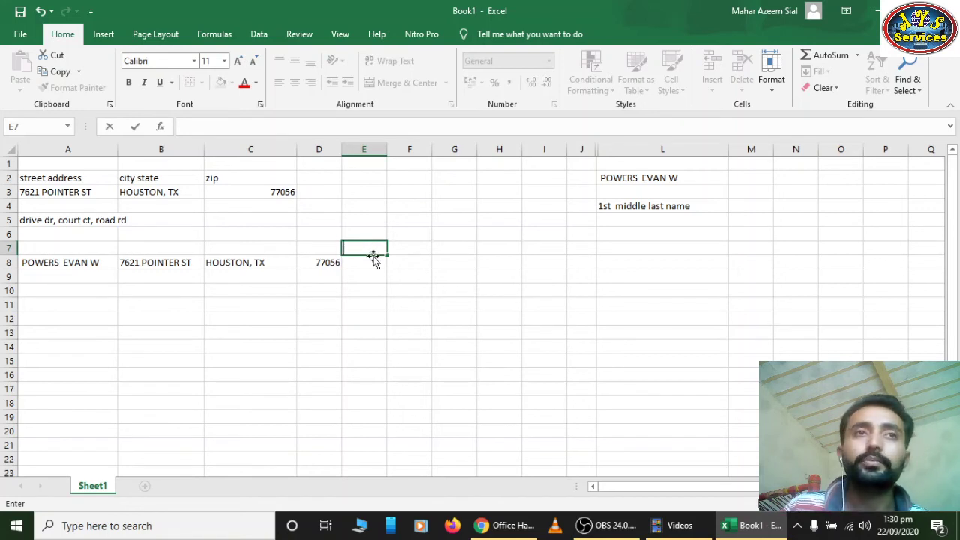
key(Escape)
Highlight the street address, city state and zip of the sample record across cells B8 to D8
drag(155, 264, 268, 261)
drag(306, 264, 311, 261)
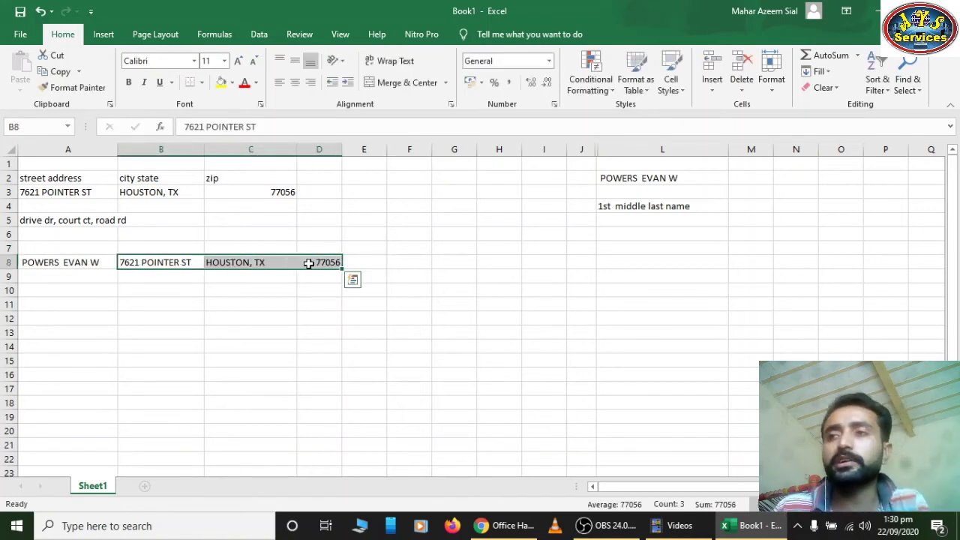
click(324, 289)
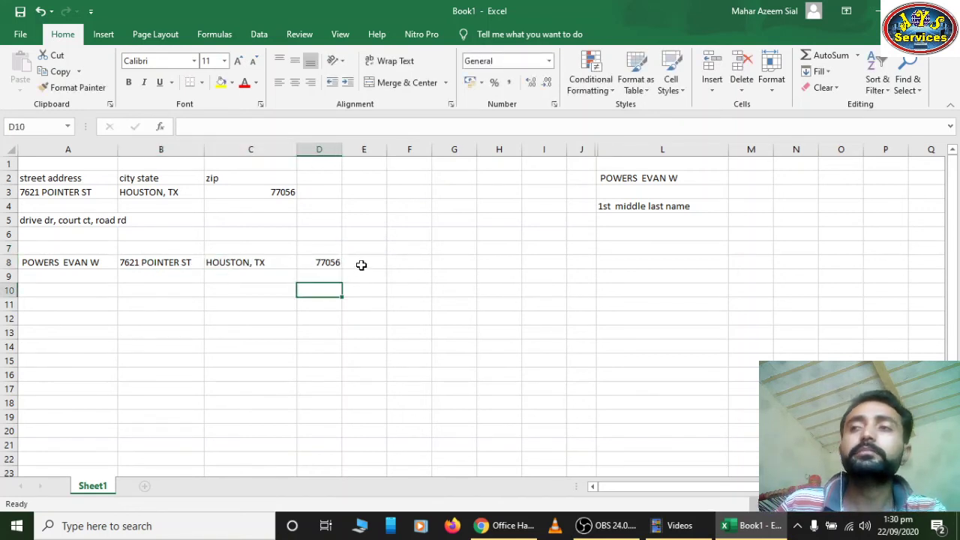